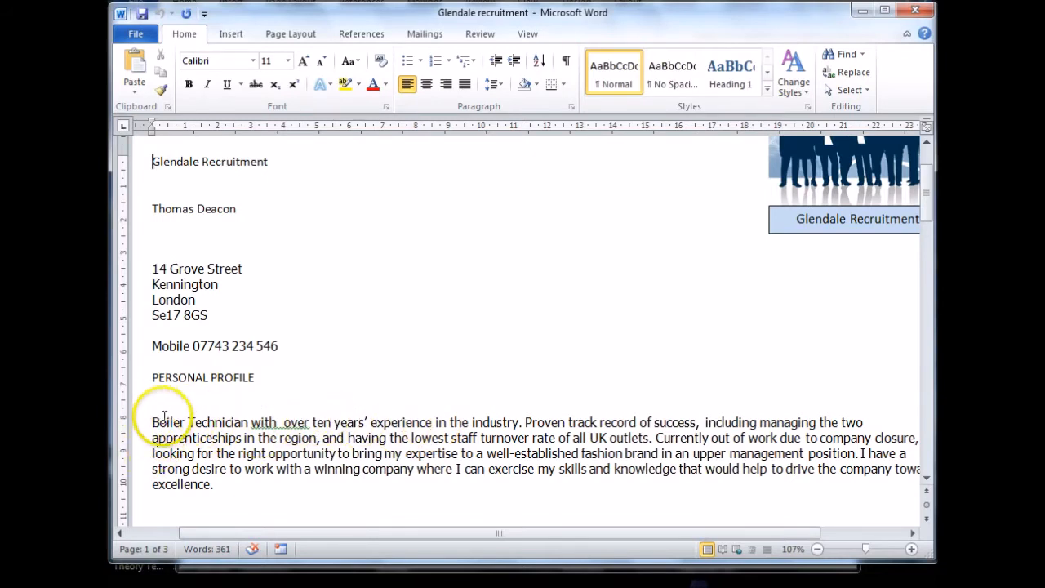
Select the first sentence of the Personal Profile paragraph, from "Boiler Technician" to "industry."
{"action": "left_click", "coordinate": [912, 549]}
{"action": "left_click_drag", "start_coordinate": [921, 188], "coordinate": [925, 203]}
{"action": "left_click_drag", "start_coordinate": [727, 533], "coordinate": [709, 532]}
{"action": "left_click", "coordinate": [180, 377]}
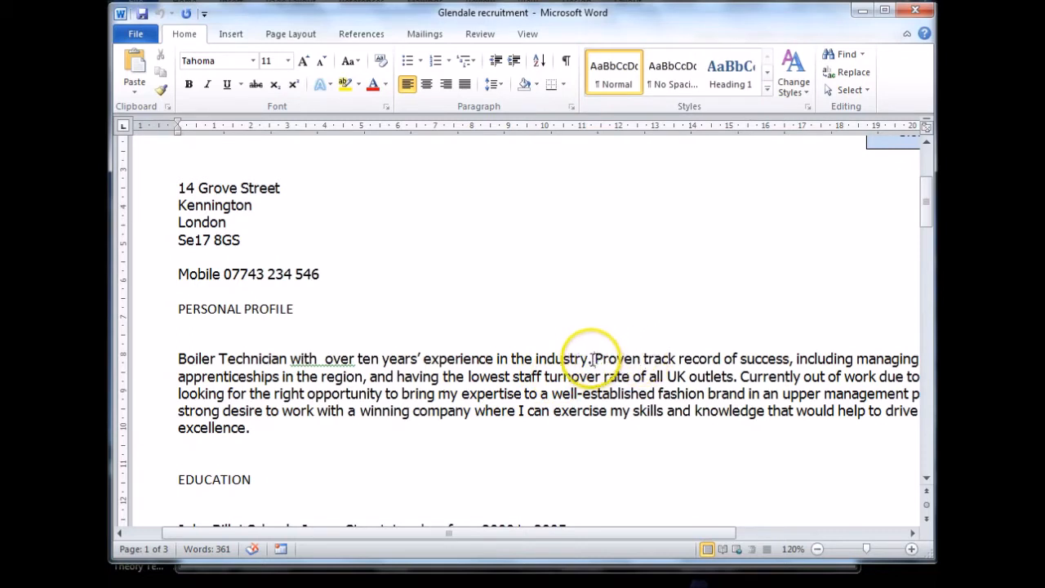
{"action": "left_click_drag", "start_coordinate": [594, 359], "coordinate": [180, 358]}
{"action": "left_click", "coordinate": [180, 359]}
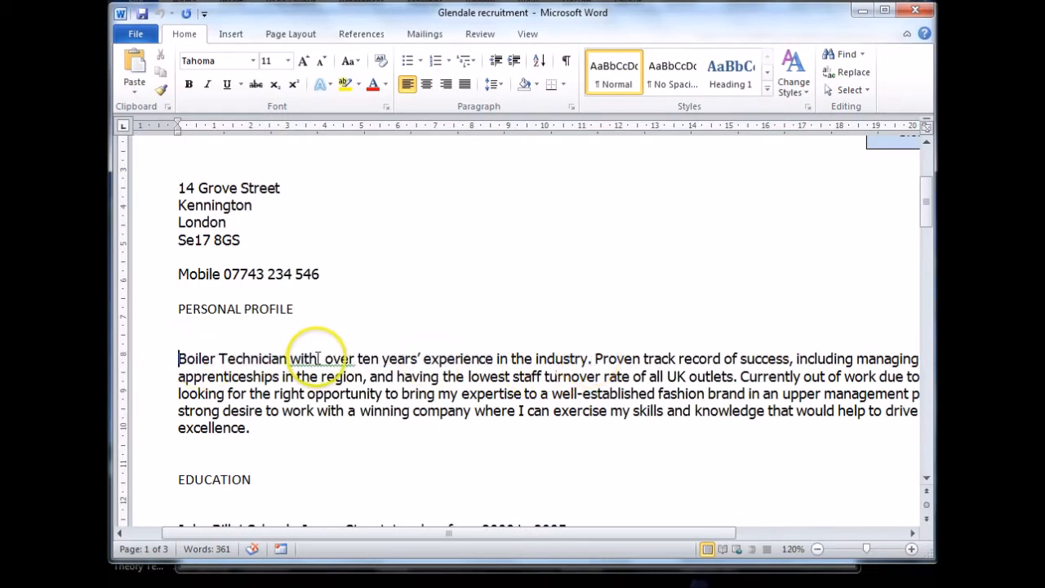
{"action": "left_click", "coordinate": [591, 358], "text": "shift"}
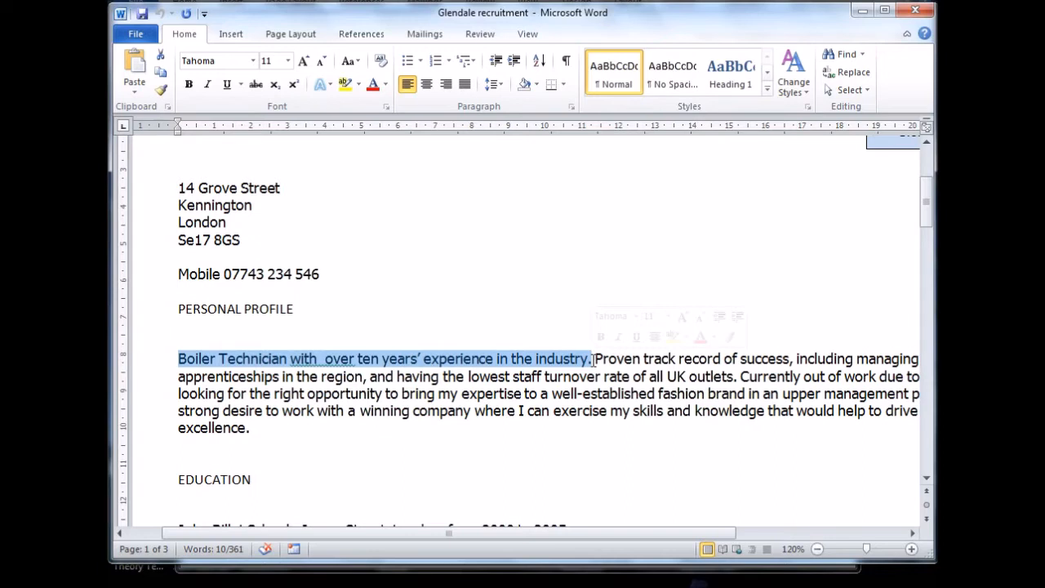
Select the profile text running from "lowest staff turnover" through "bring my expertise", and clear the selection
{"action": "left_click", "coordinate": [469, 379]}
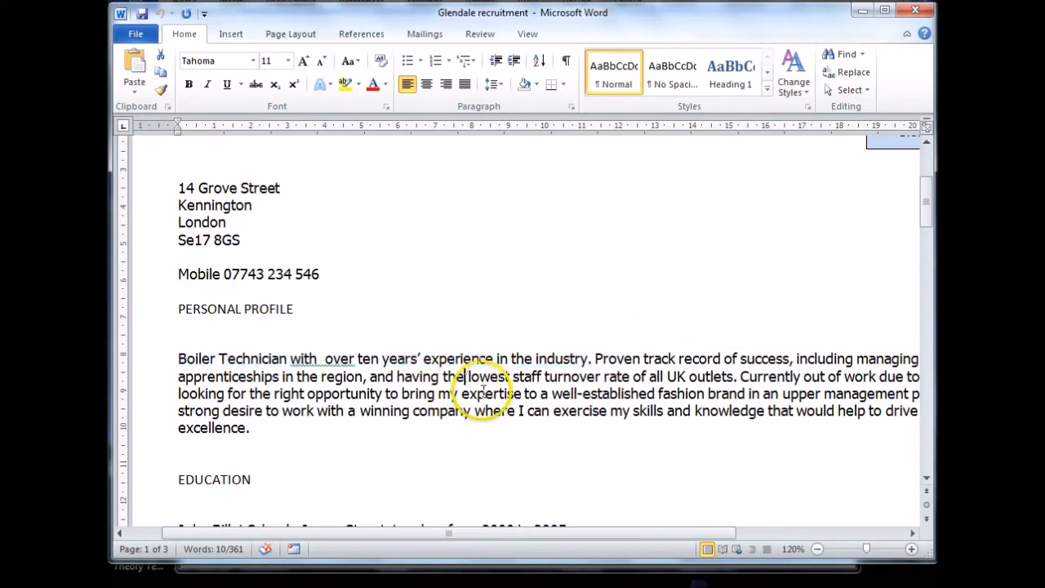
{"action": "left_click", "coordinate": [524, 394], "text": "shift"}
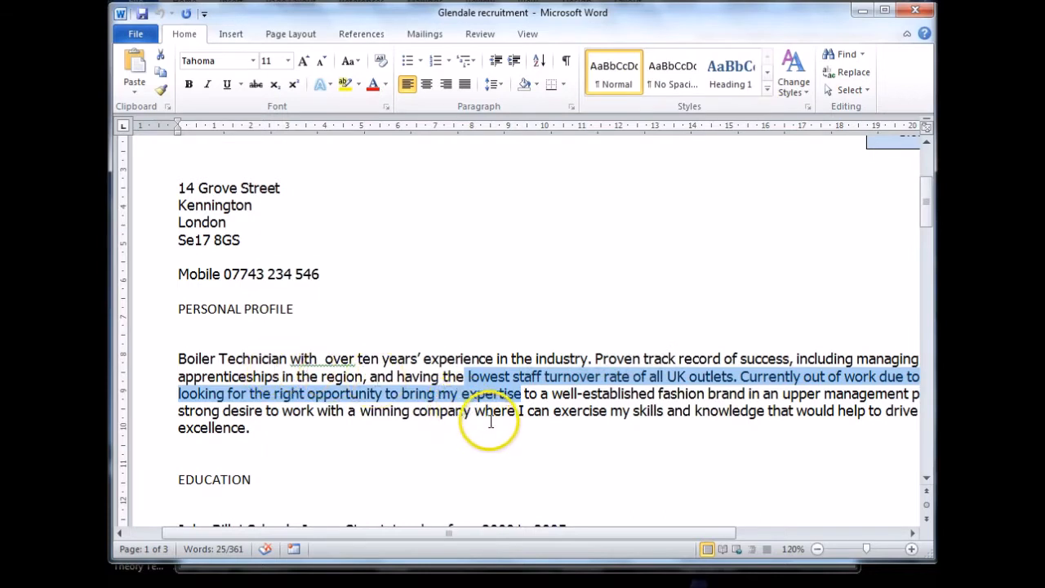
{"action": "left_click", "coordinate": [455, 355]}
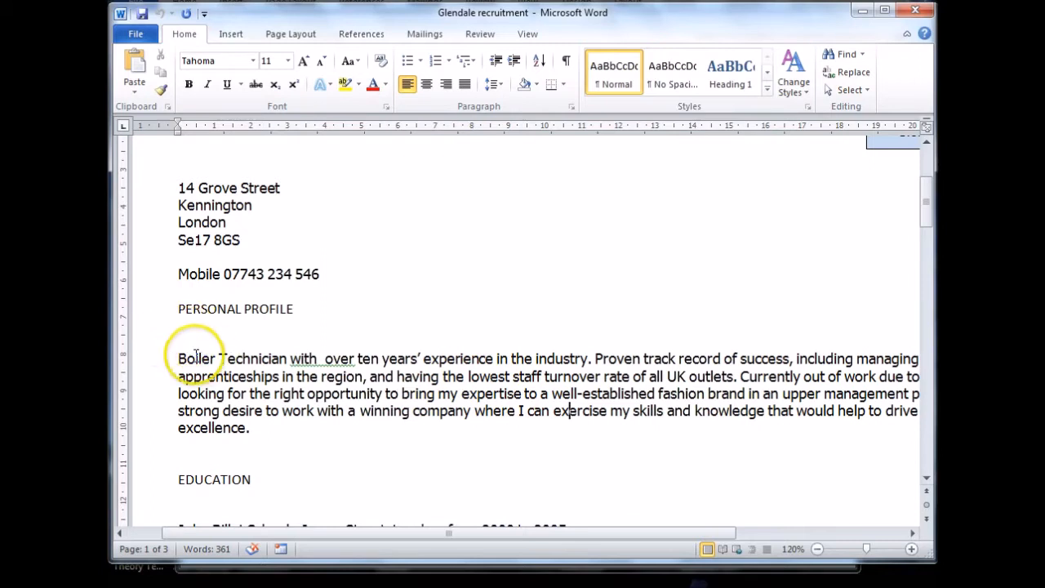
Select the single words Boiler, experience, Proven, bring, Technician and region one after another in the profile paragraph
{"action": "left_click_drag", "start_coordinate": [179, 357], "coordinate": [211, 354]}
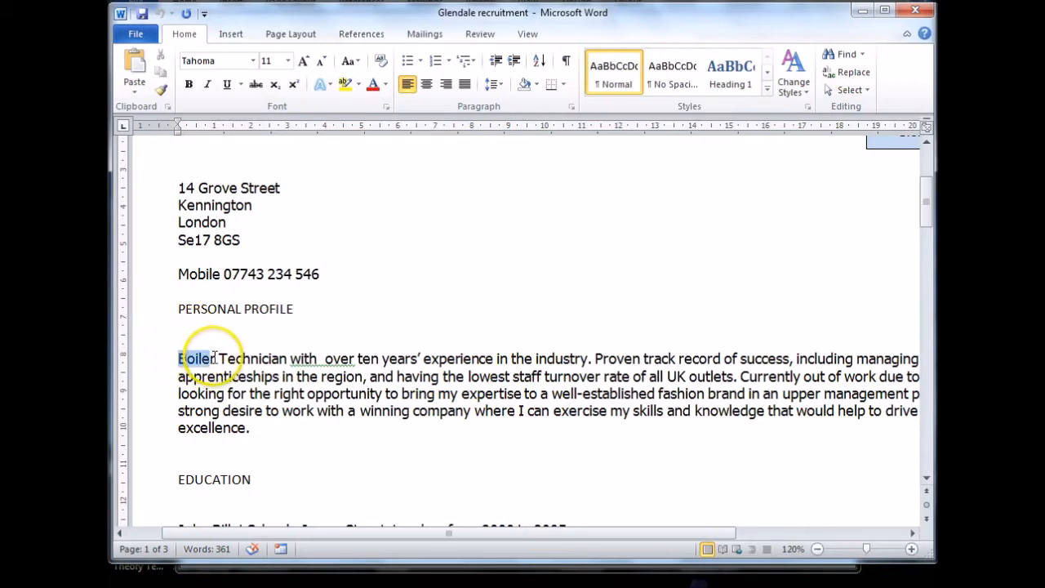
{"action": "left_click", "coordinate": [268, 359]}
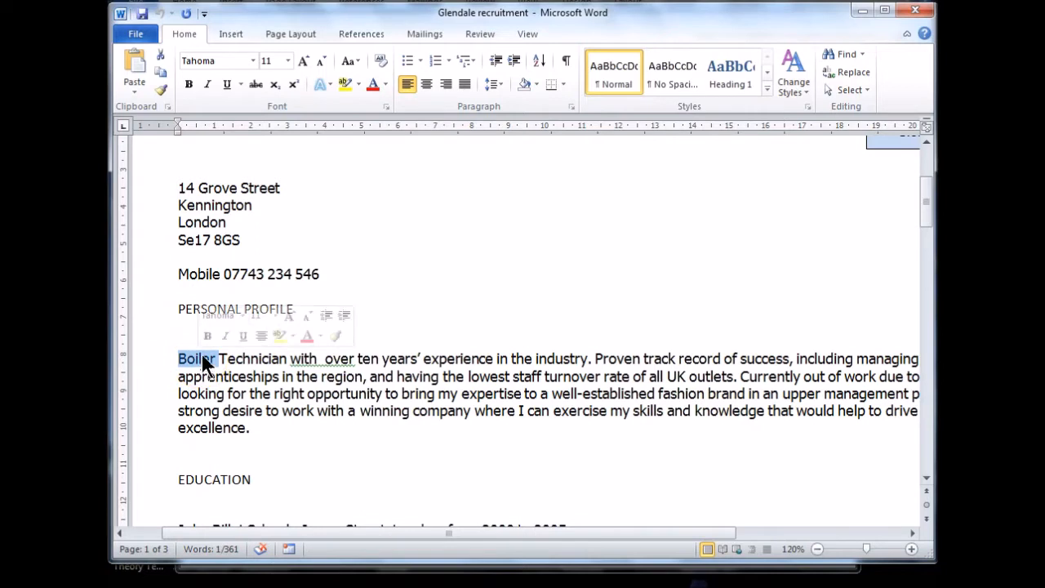
{"action": "double_click", "coordinate": [458, 359]}
{"action": "double_click", "coordinate": [618, 359]}
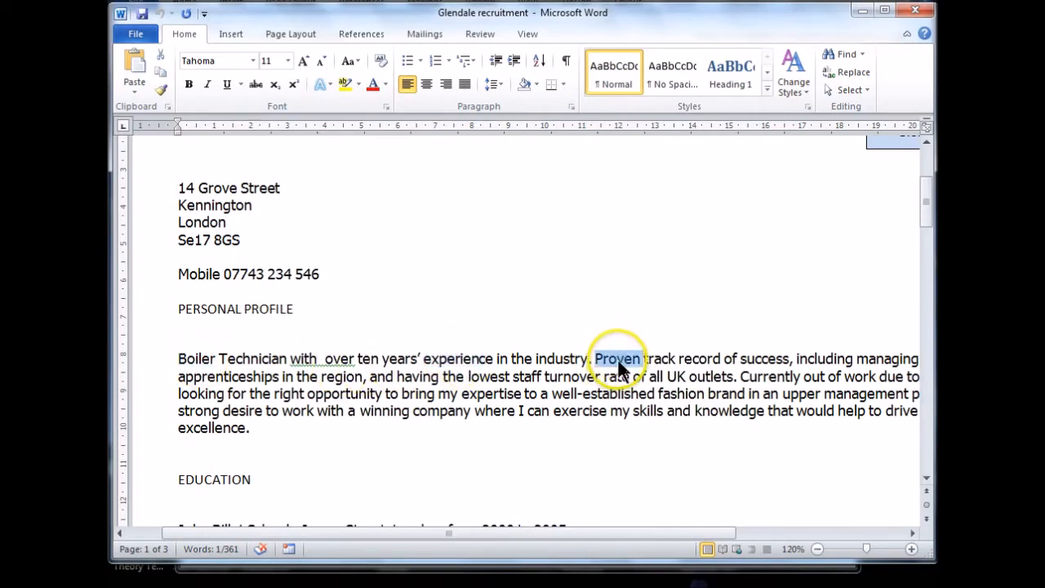
{"action": "double_click", "coordinate": [418, 394]}
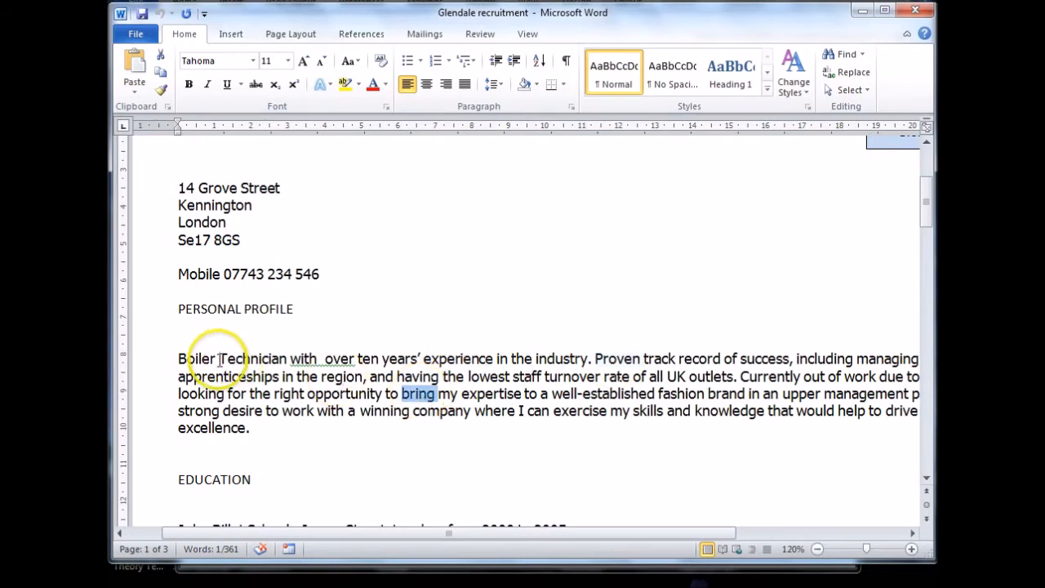
{"action": "double_click", "coordinate": [254, 358]}
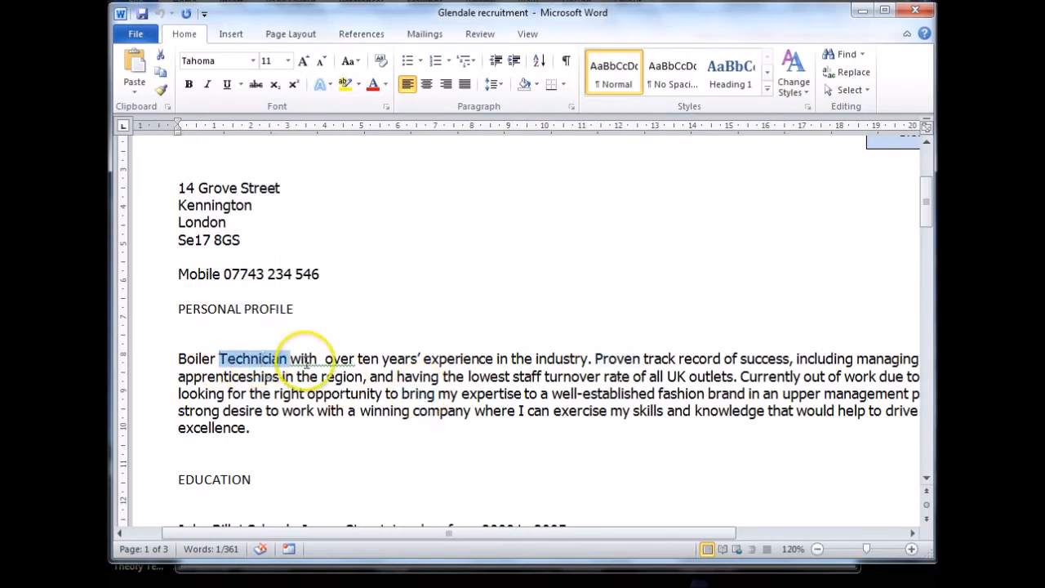
{"action": "double_click", "coordinate": [342, 376]}
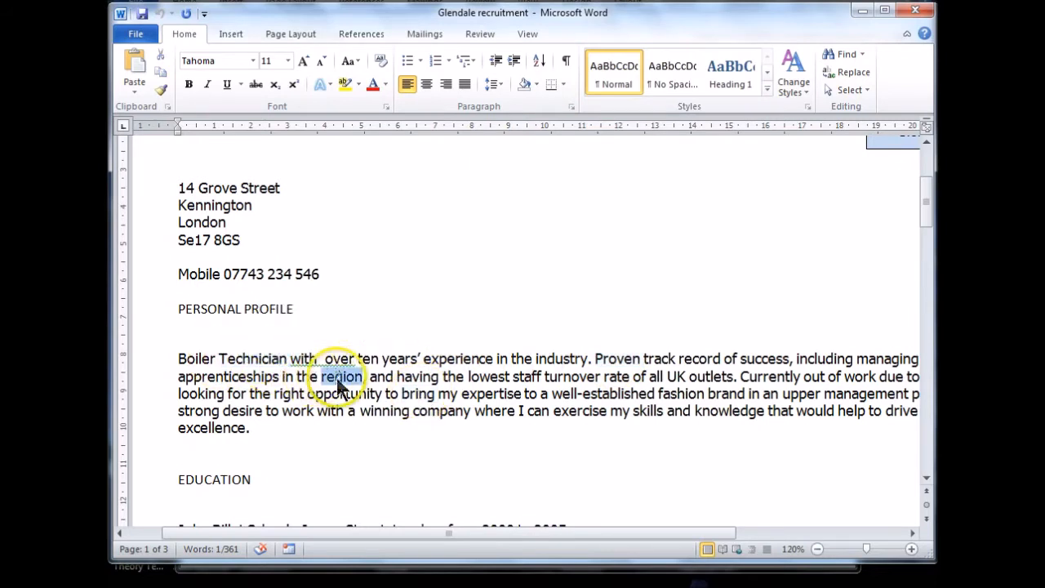
Select PROFILE, Mobile, the first group of the phone number and years' in turn, and clear the selection
{"action": "double_click", "coordinate": [289, 309]}
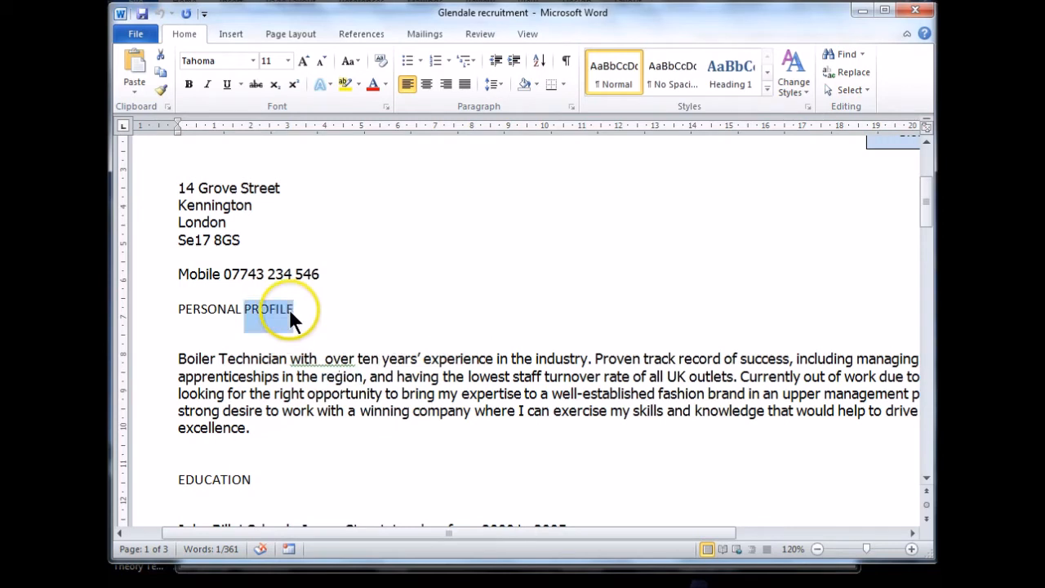
{"action": "double_click", "coordinate": [187, 273]}
{"action": "left_click", "coordinate": [255, 273]}
{"action": "double_click", "coordinate": [256, 274]}
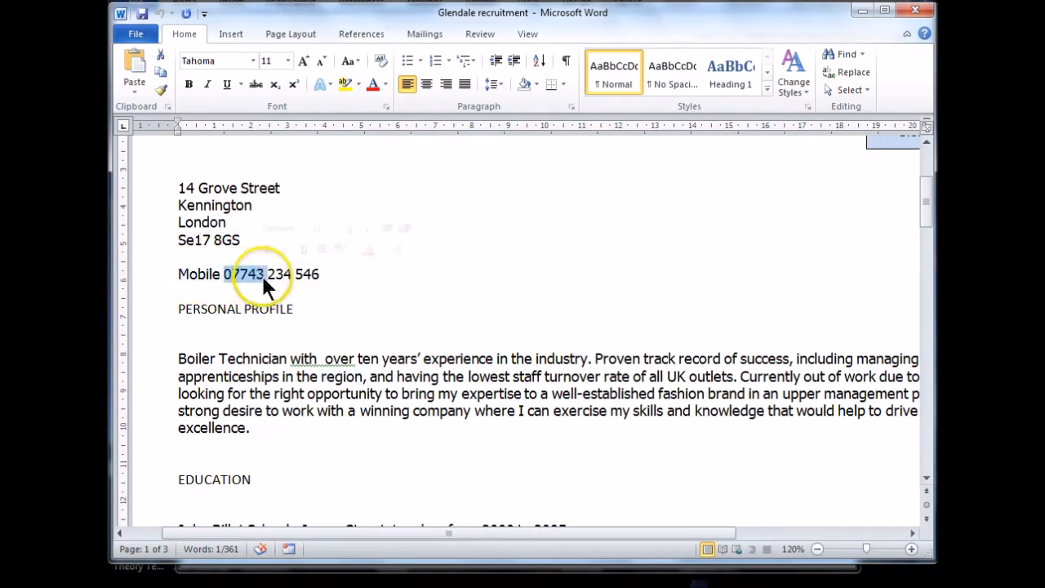
{"action": "left_click", "coordinate": [390, 360]}
{"action": "double_click", "coordinate": [390, 360]}
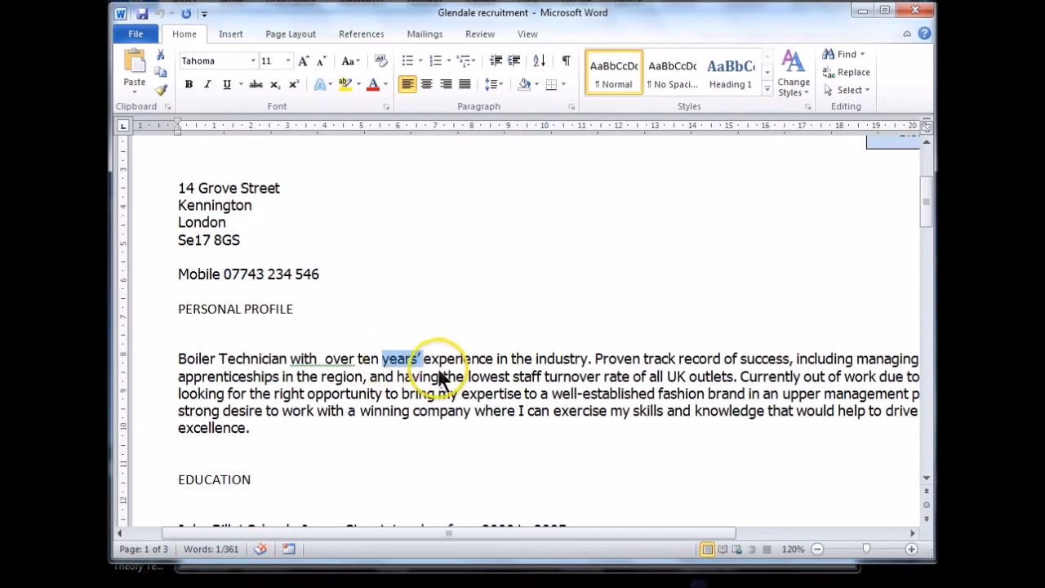
{"action": "left_click", "coordinate": [439, 374]}
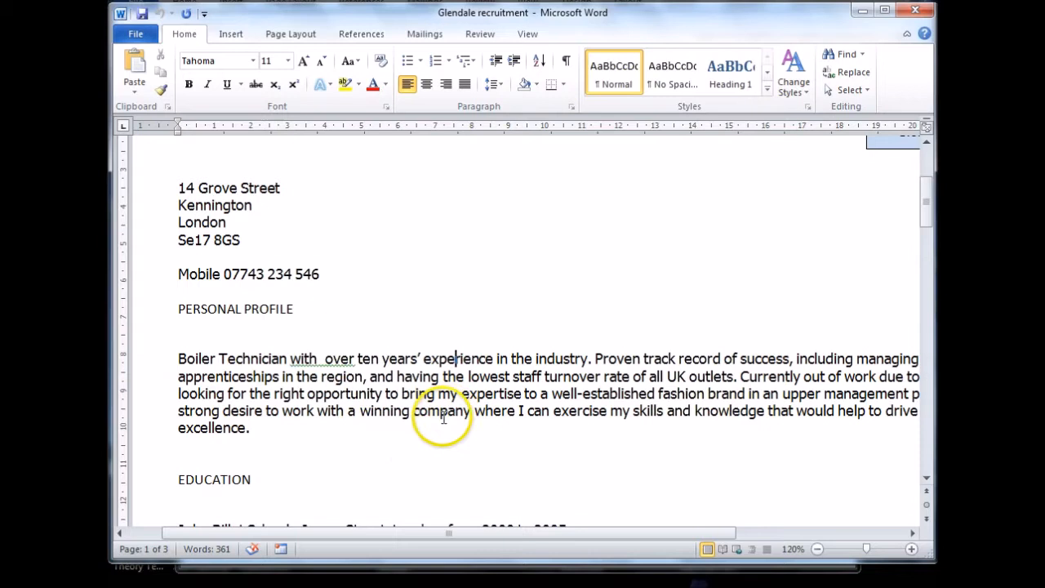
Select the words experience and having in turn, followed by the whole profile paragraph, and clear the selection
{"action": "double_click", "coordinate": [462, 362]}
{"action": "double_click", "coordinate": [418, 377]}
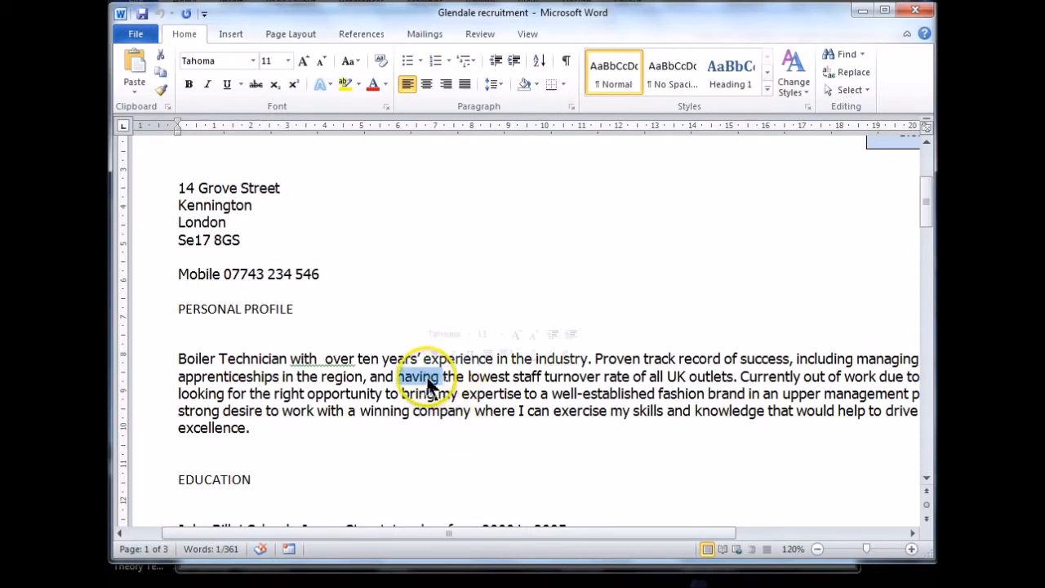
{"action": "triple_click", "coordinate": [388, 359]}
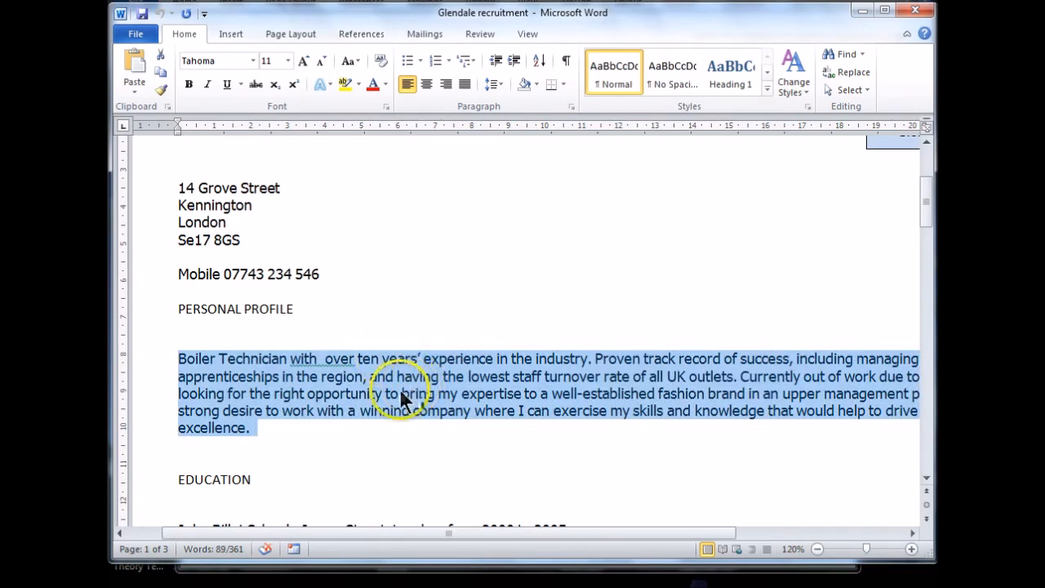
{"action": "left_click", "coordinate": [382, 408]}
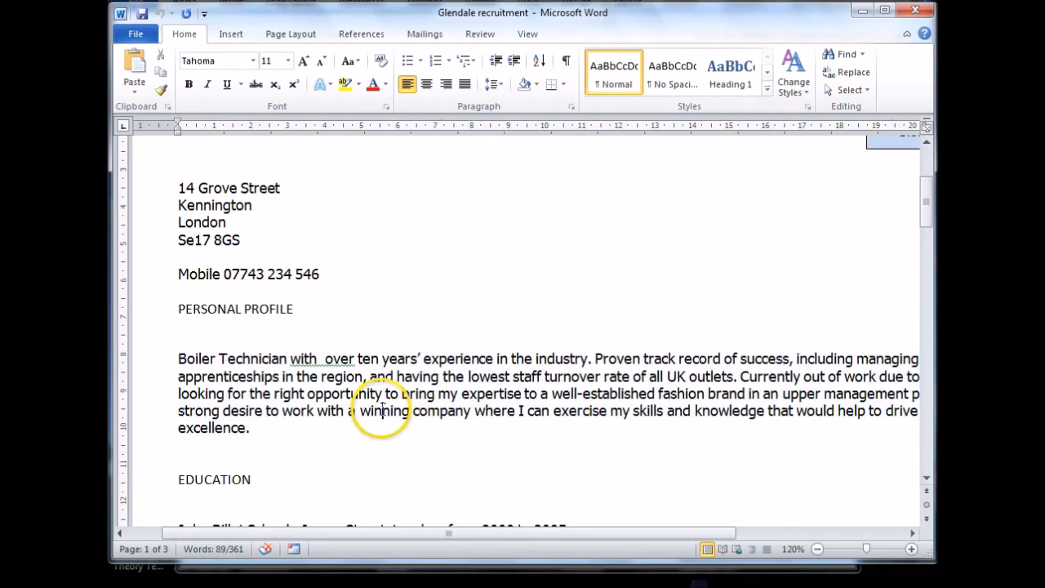
Select the whole profile paragraph, the single word industry and the whole paragraph again, and clear the selection
{"action": "triple_click", "coordinate": [259, 361]}
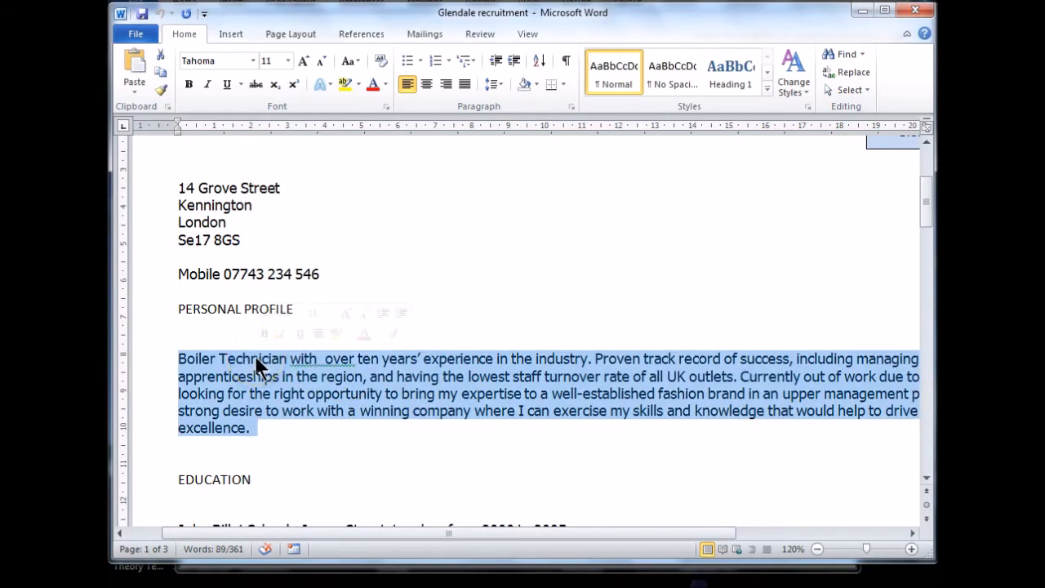
{"action": "double_click", "coordinate": [560, 365]}
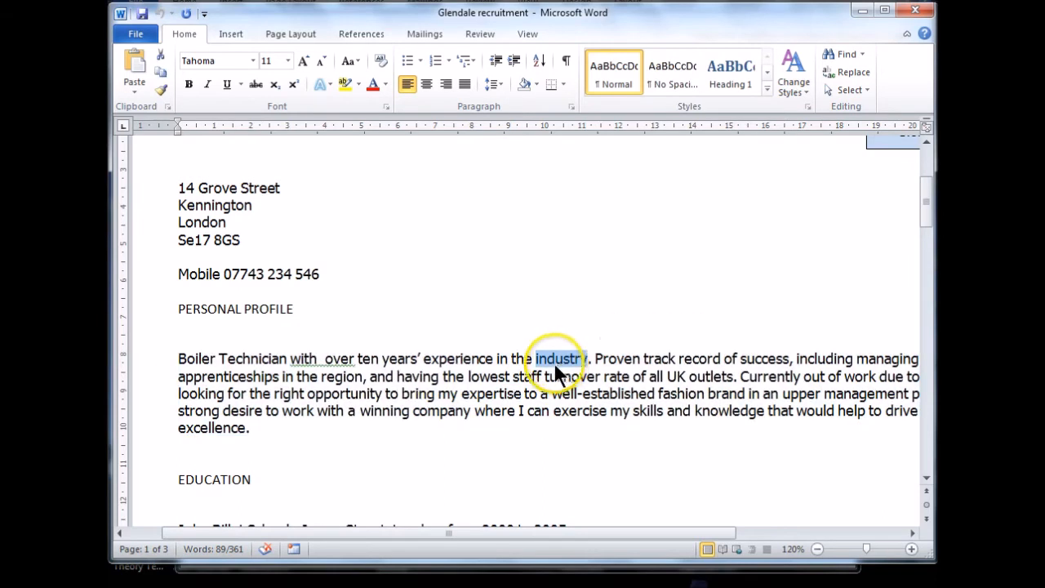
{"action": "triple_click", "coordinate": [518, 373]}
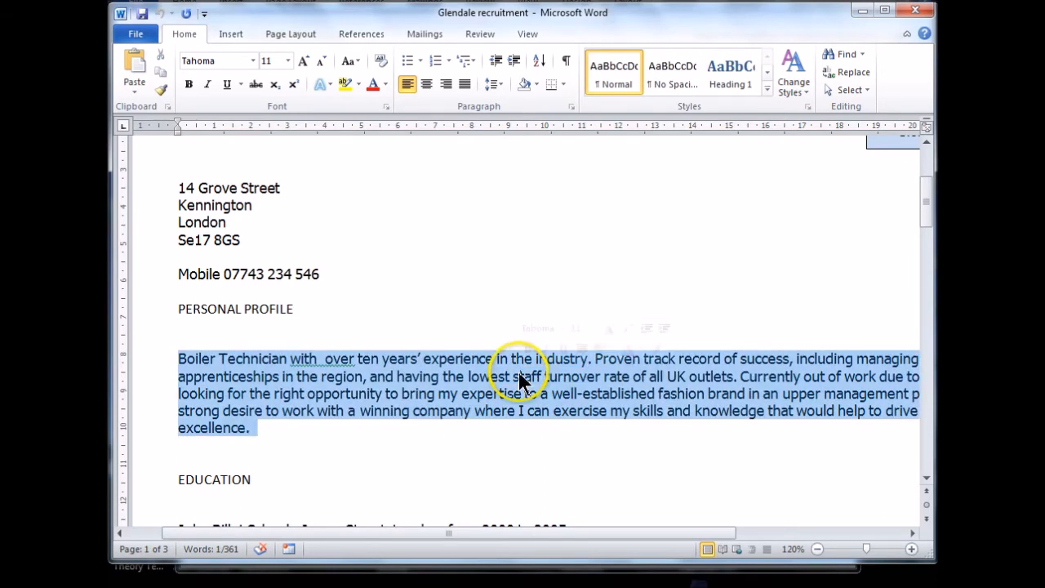
{"action": "left_click", "coordinate": [480, 396]}
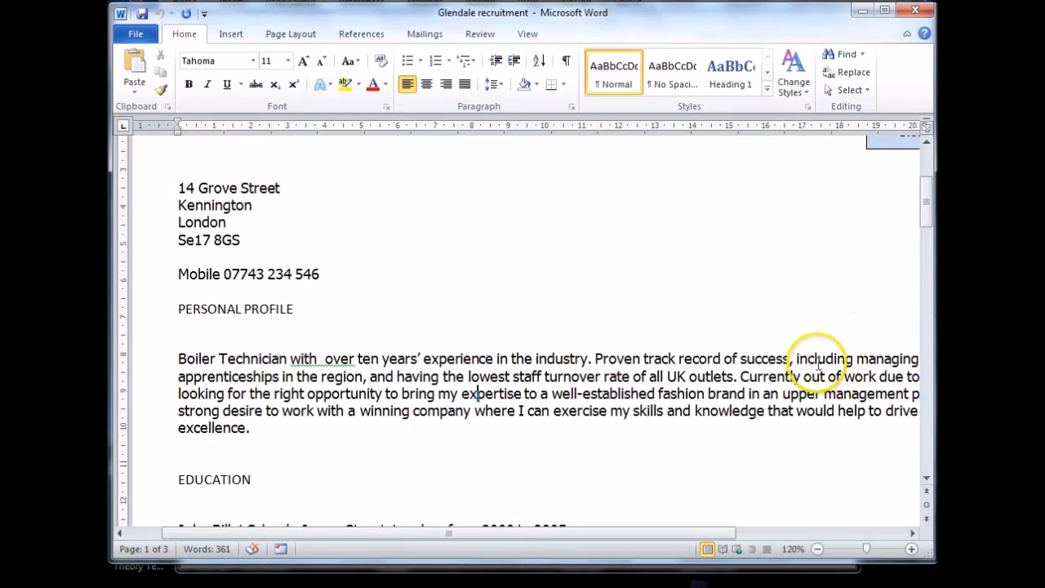
{"action": "left_click", "coordinate": [747, 393]}
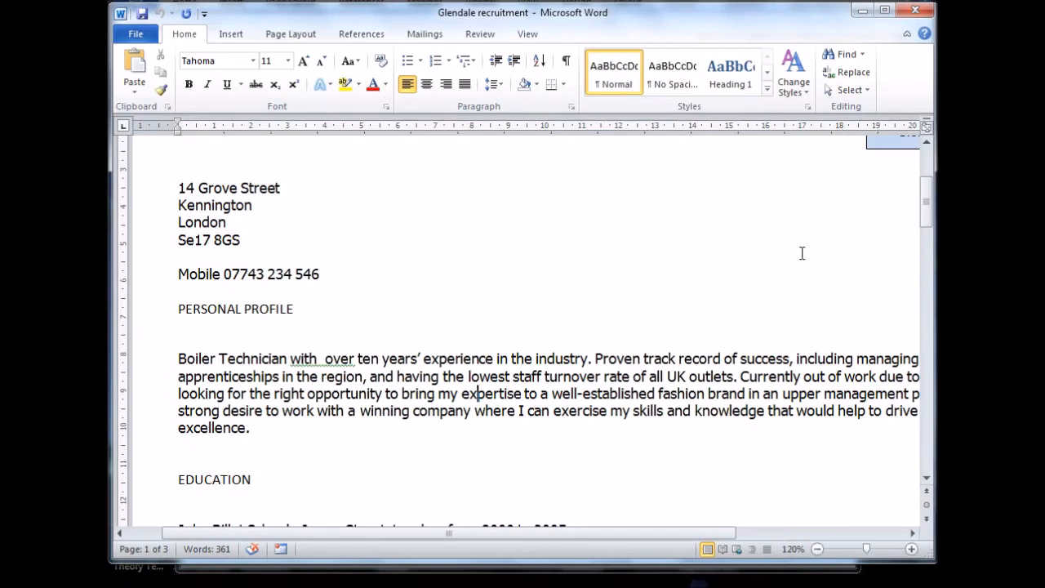
Select the entire document, repeat it with the Select All command, and clear the selection
{"action": "key", "text": "ctrl+a"}
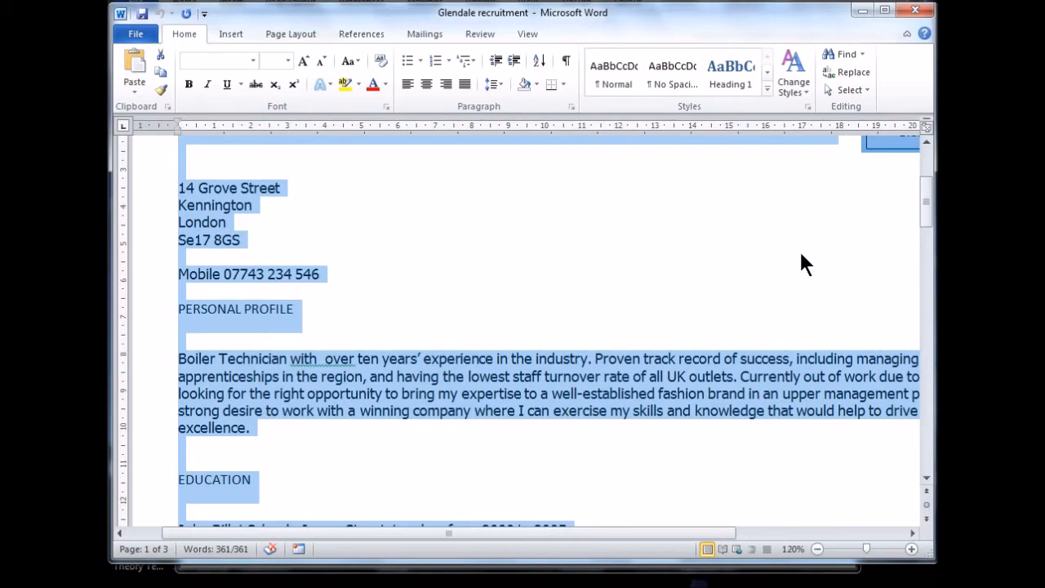
{"action": "left_click", "coordinate": [866, 91]}
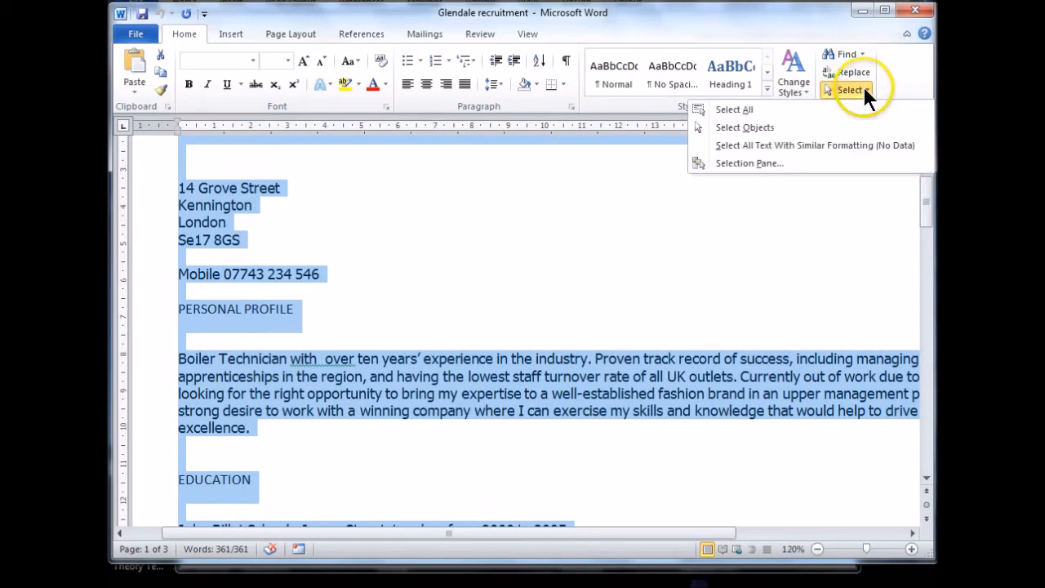
{"action": "left_click", "coordinate": [760, 109]}
{"action": "left_click", "coordinate": [615, 290]}
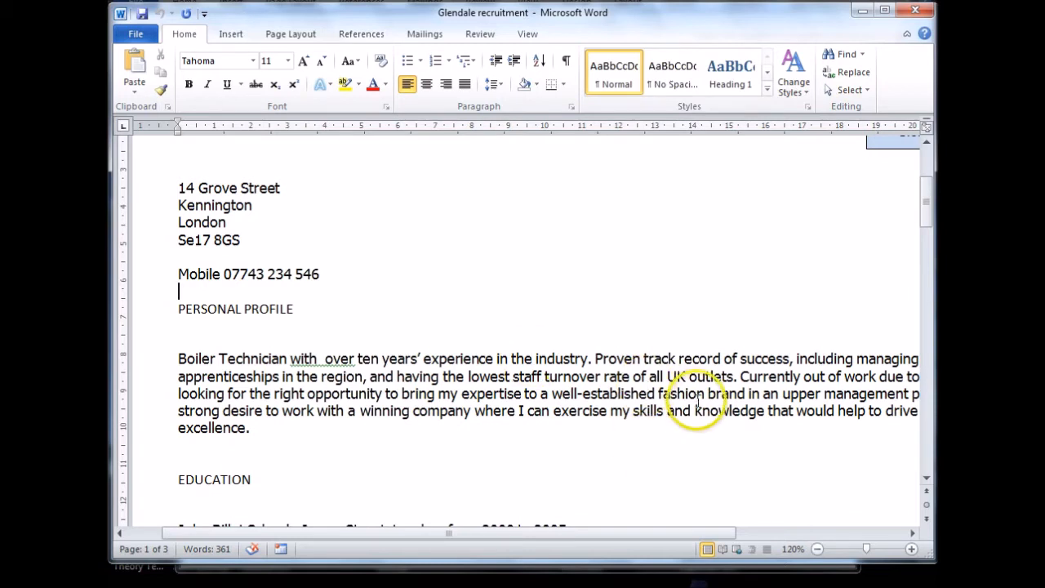
{"action": "left_click", "coordinate": [817, 548]}
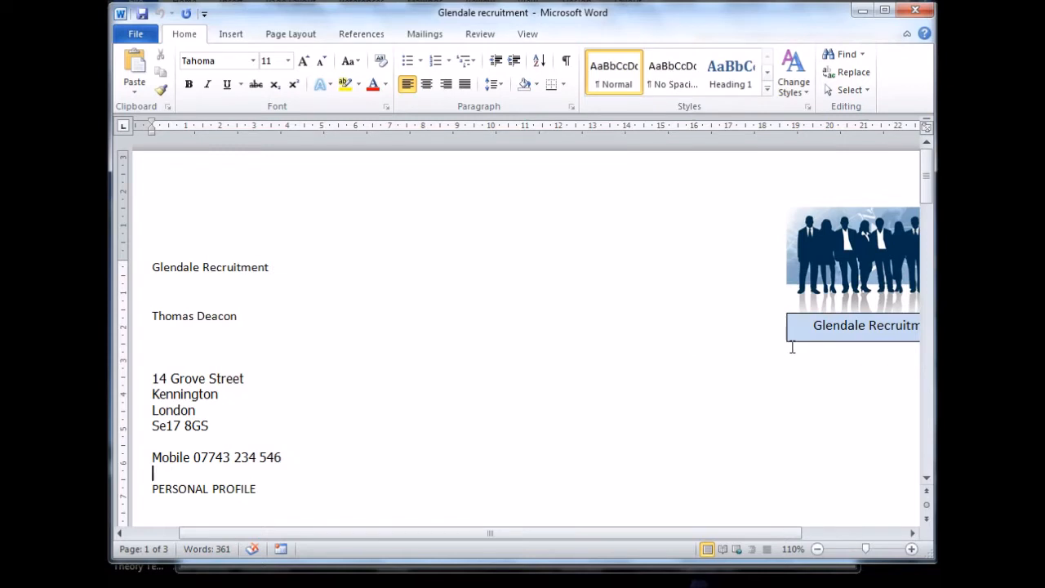
Switch to the Word Level 1 Presentation in PowerPoint and show slide 14 at 80% zoom, with the Clip Art pane closed and the ribbon minimized
{"action": "mouse_move", "coordinate": [605, 587]}
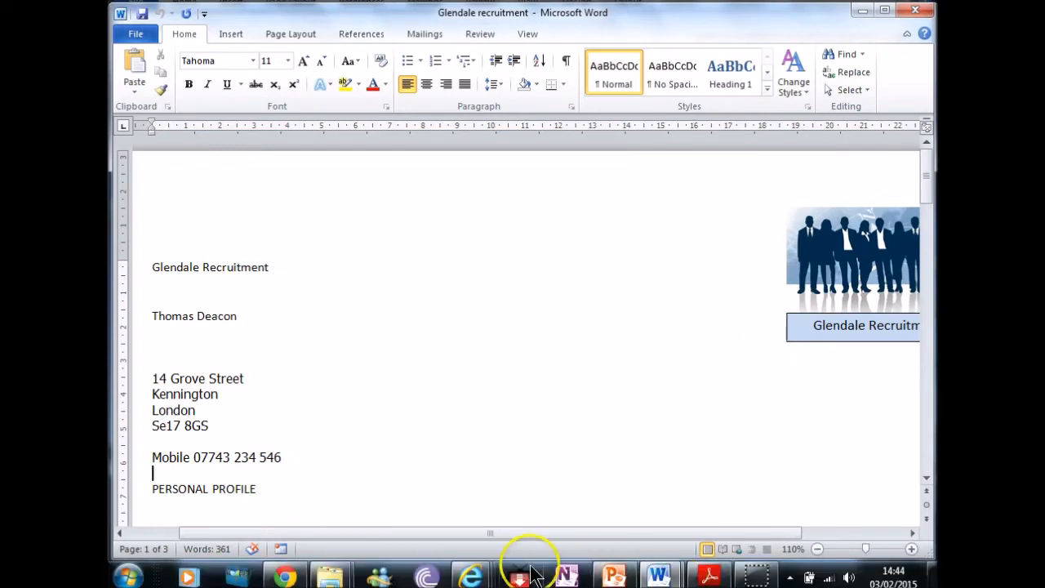
{"action": "left_click", "coordinate": [615, 578]}
{"action": "left_click", "coordinate": [170, 295]}
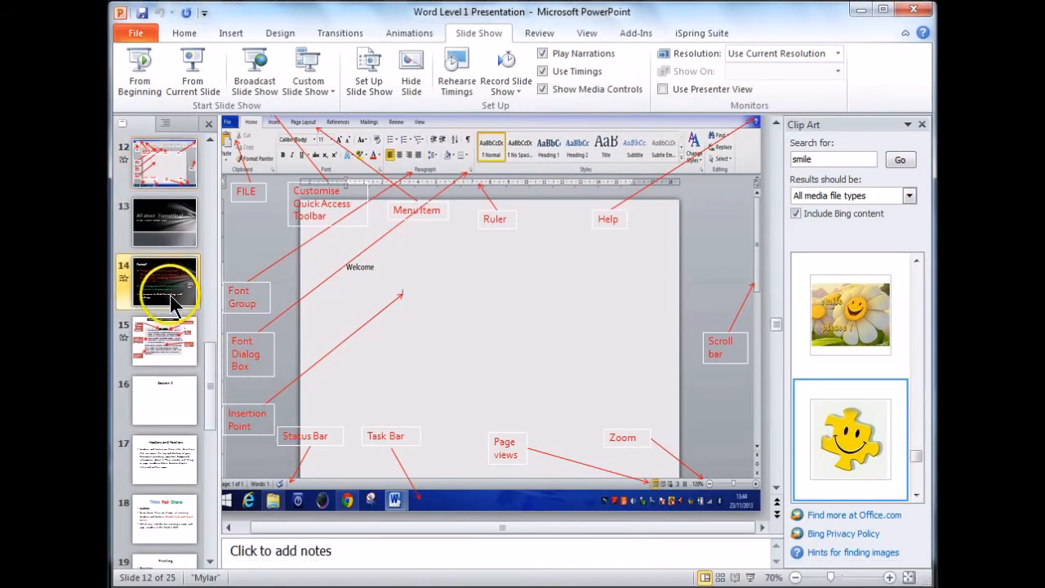
{"action": "left_click", "coordinate": [889, 578]}
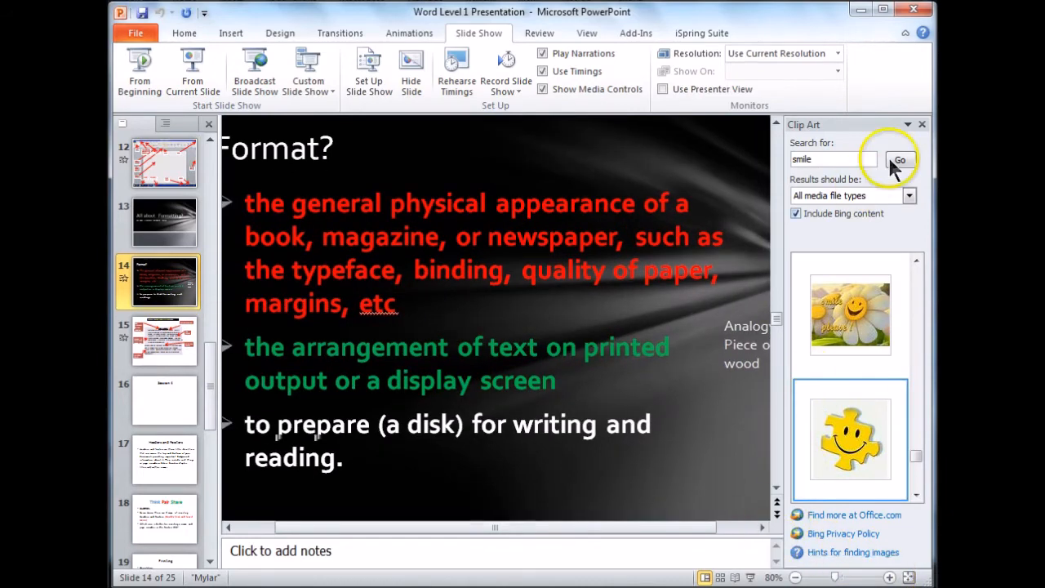
{"action": "left_click", "coordinate": [922, 124]}
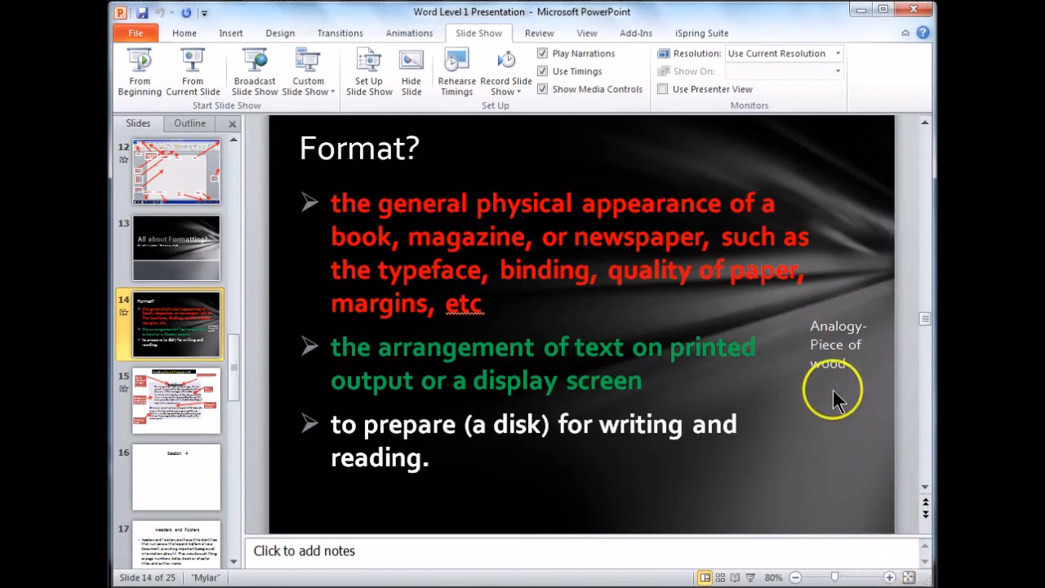
{"action": "left_click", "coordinate": [905, 32]}
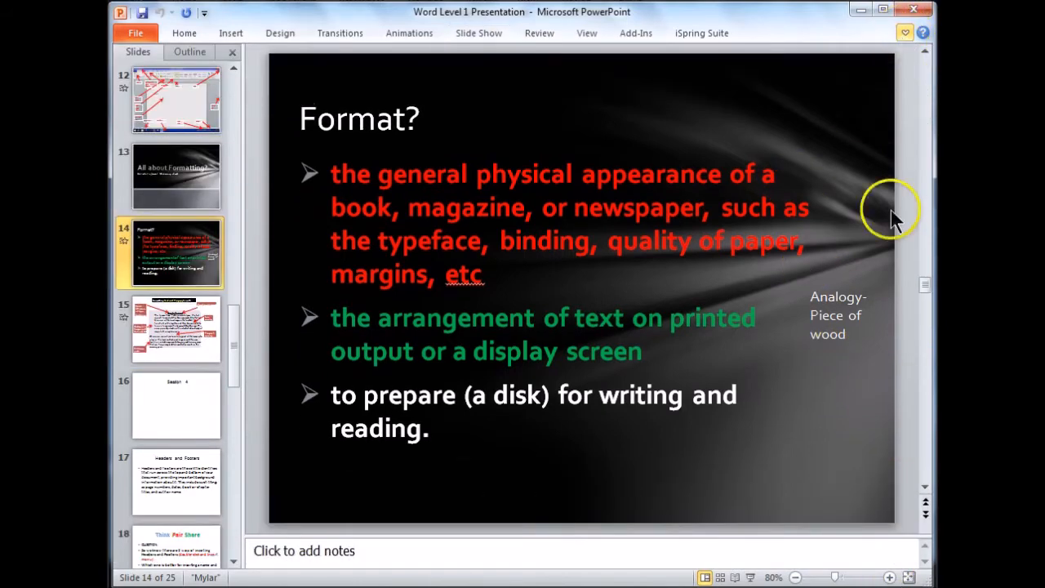
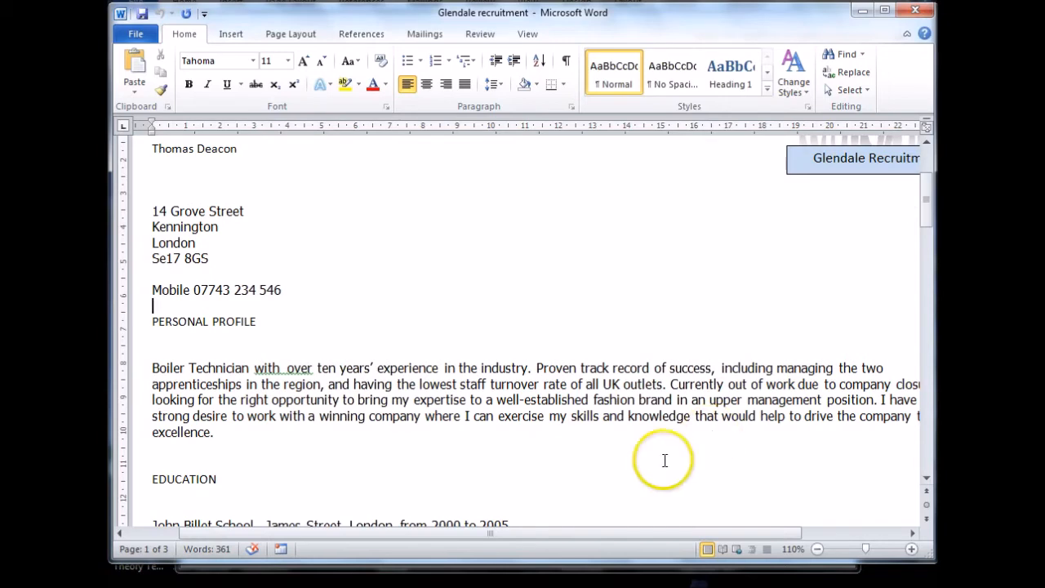
{"action": "scroll", "coordinate": [527, 425], "scroll_direction": "up", "scroll_amount": 4}
{"action": "scroll", "coordinate": [527, 425], "scroll_direction": "down", "scroll_amount": 3}
{"action": "scroll", "coordinate": [527, 424], "scroll_direction": "up", "scroll_amount": 3}
{"action": "scroll", "coordinate": [526, 424], "scroll_direction": "down", "scroll_amount": 1}
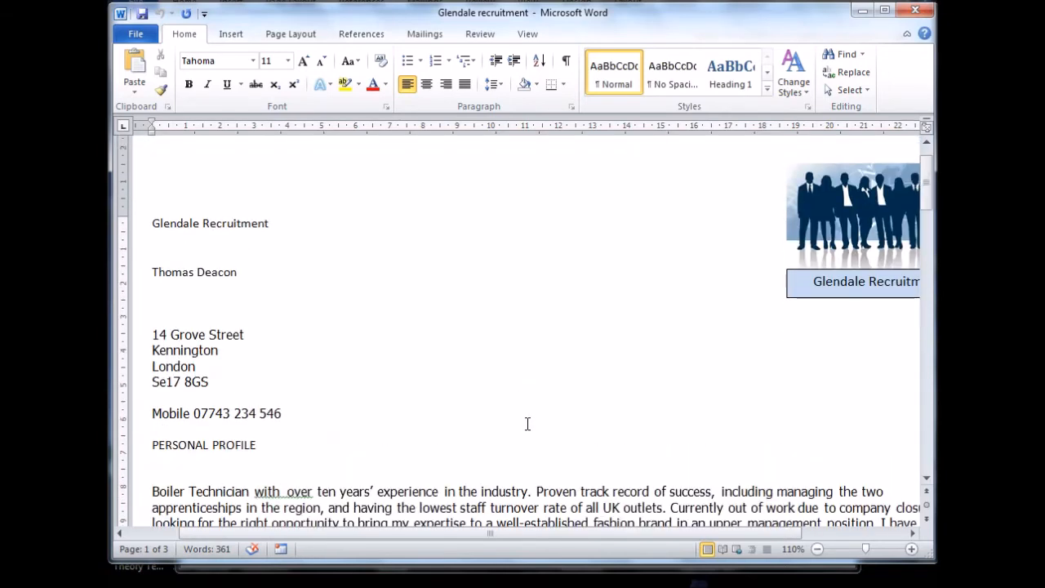
Select the Glendale Recruitment line near the top of the document and change its font to Arial
{"action": "scroll", "coordinate": [531, 422], "scroll_direction": "up", "scroll_amount": 1}
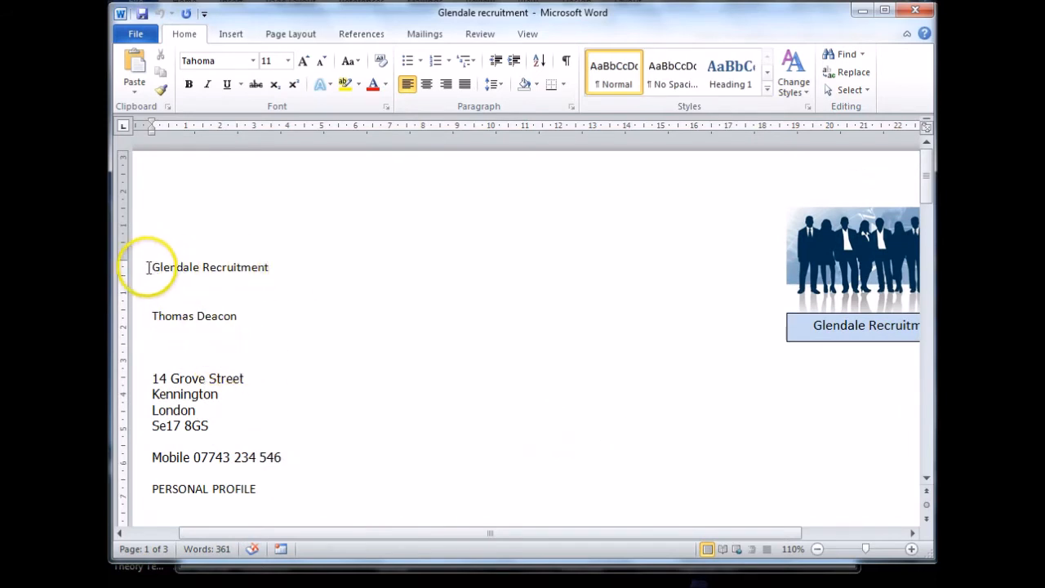
{"action": "double_click", "coordinate": [221, 267]}
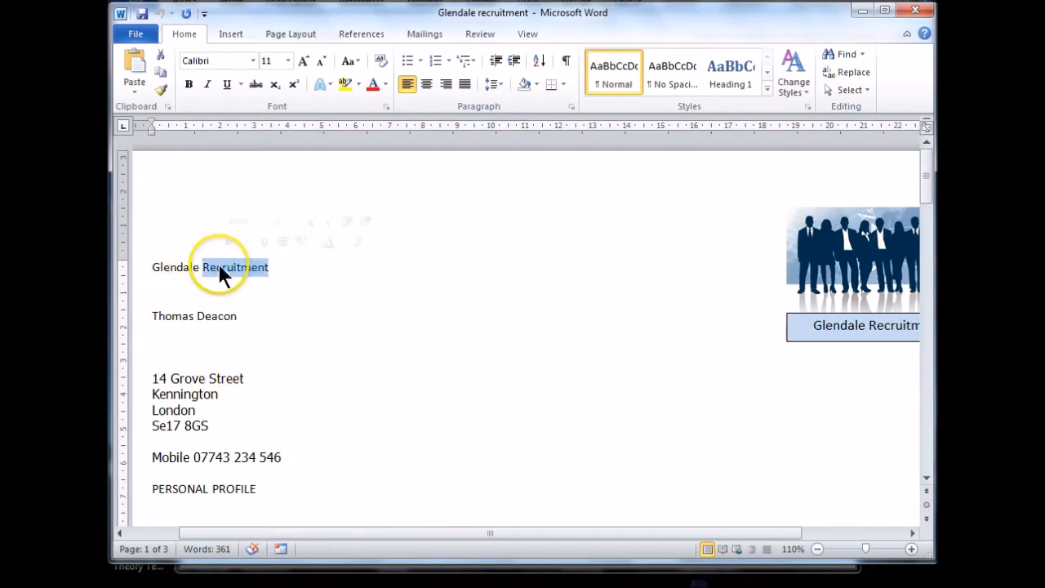
{"action": "double_click", "coordinate": [191, 268]}
{"action": "left_click", "coordinate": [189, 266]}
{"action": "double_click", "coordinate": [188, 268]}
{"action": "left_click", "coordinate": [154, 269]}
{"action": "left_click_drag", "start_coordinate": [153, 269], "coordinate": [276, 269]}
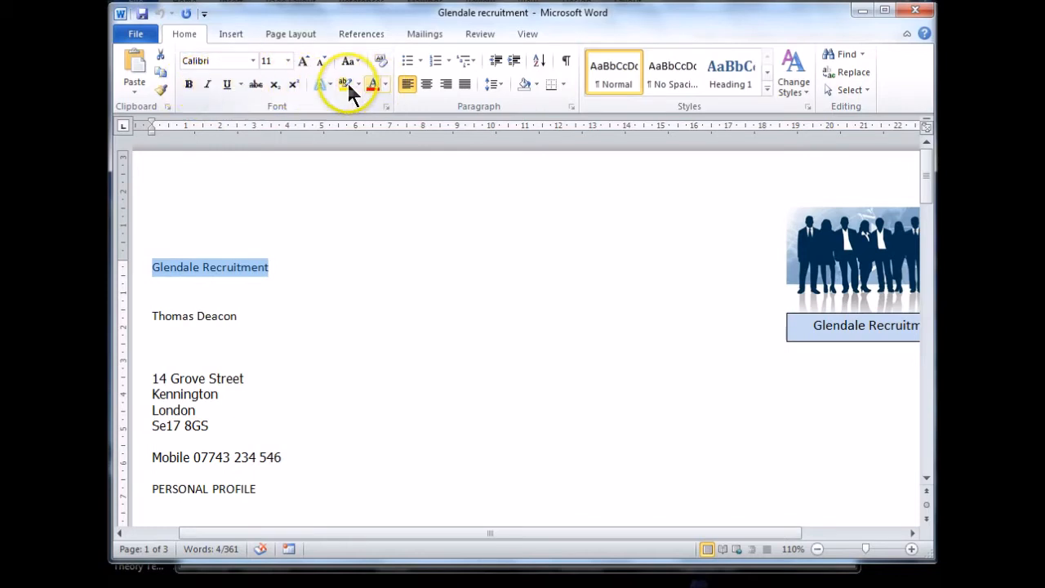
{"action": "left_click", "coordinate": [254, 61]}
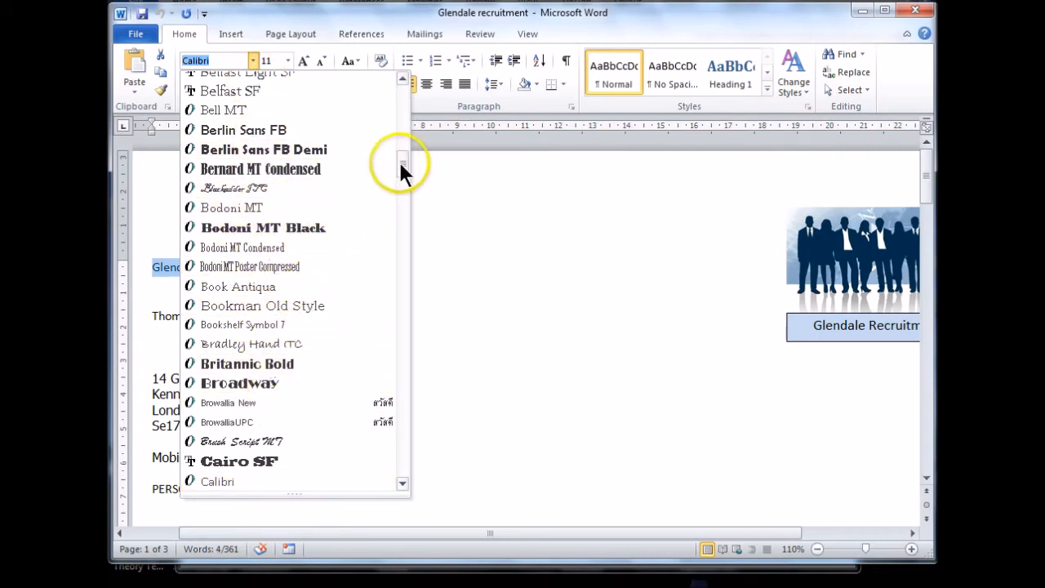
{"action": "left_click_drag", "start_coordinate": [402, 150], "coordinate": [403, 85]}
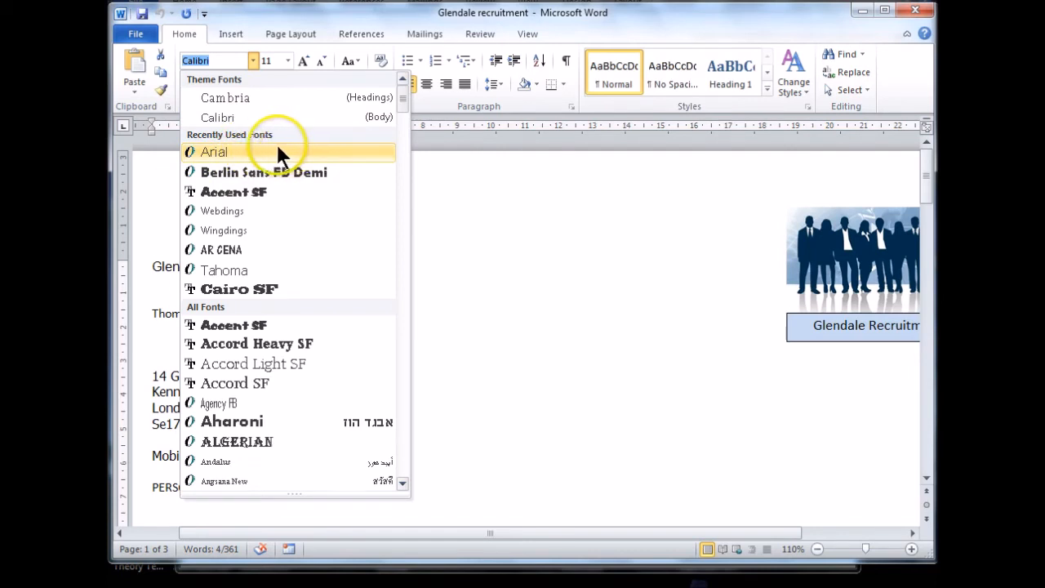
{"action": "left_click", "coordinate": [256, 150]}
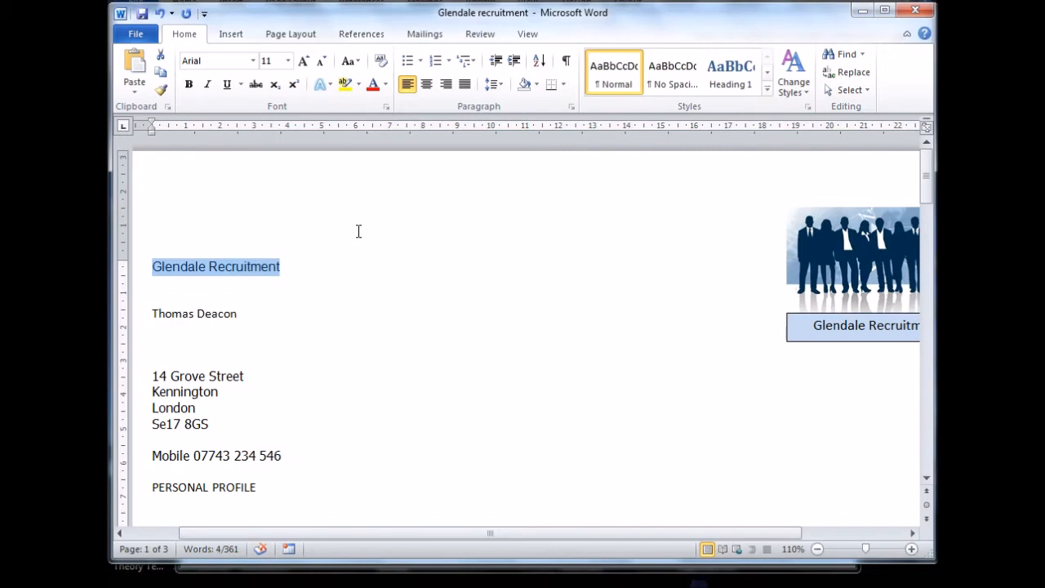
{"action": "left_click", "coordinate": [254, 61]}
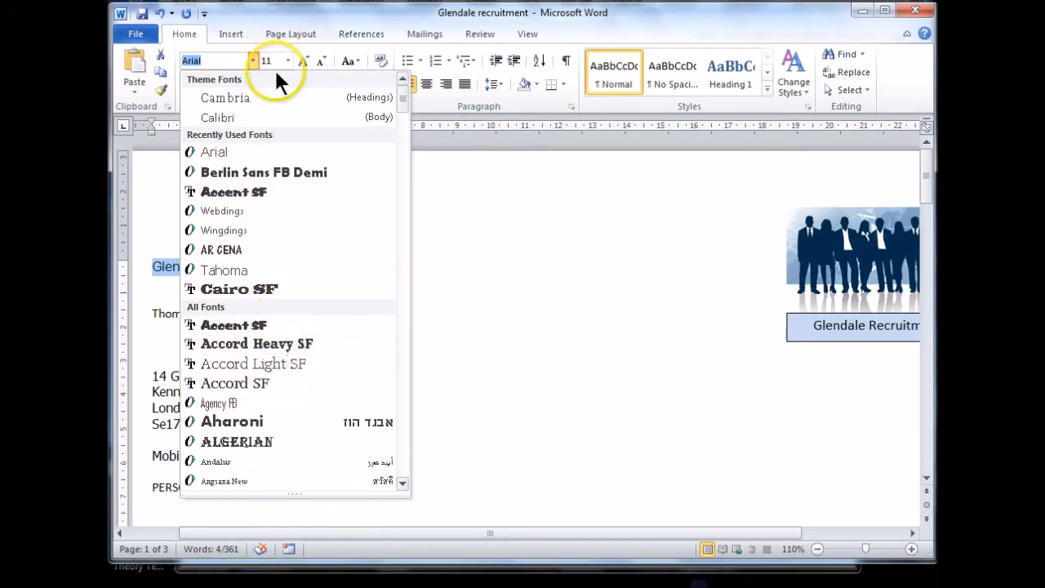
{"action": "left_click", "coordinate": [283, 19]}
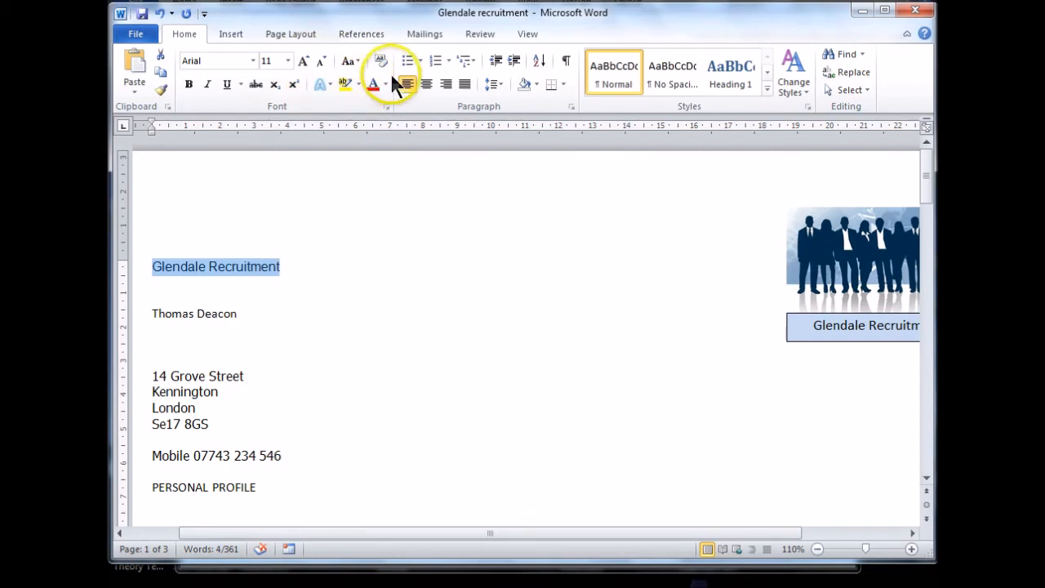
Make the Glendale Recruitment line bold, underlined and italic, and increase its font size to 16
{"action": "left_click", "coordinate": [189, 85]}
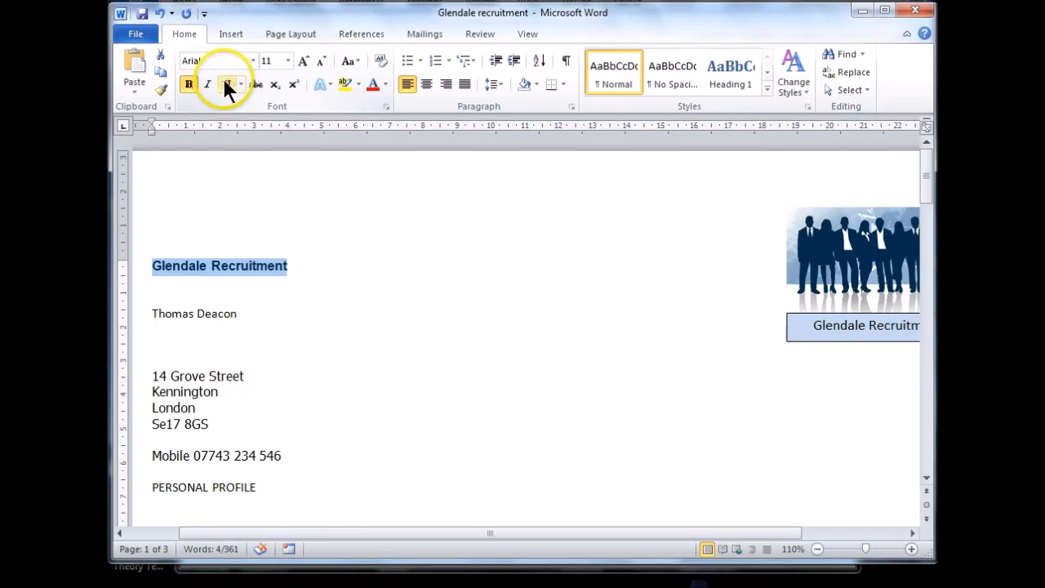
{"action": "left_click", "coordinate": [226, 84]}
{"action": "left_click", "coordinate": [208, 87]}
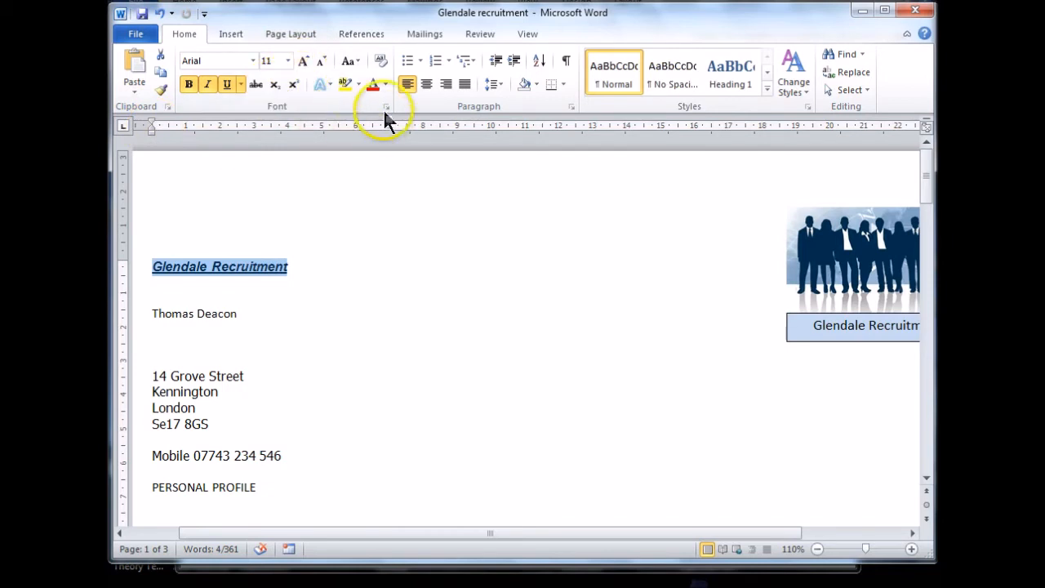
{"action": "left_click", "coordinate": [306, 60]}
{"action": "left_click", "coordinate": [305, 60]}
{"action": "left_click", "coordinate": [305, 60]}
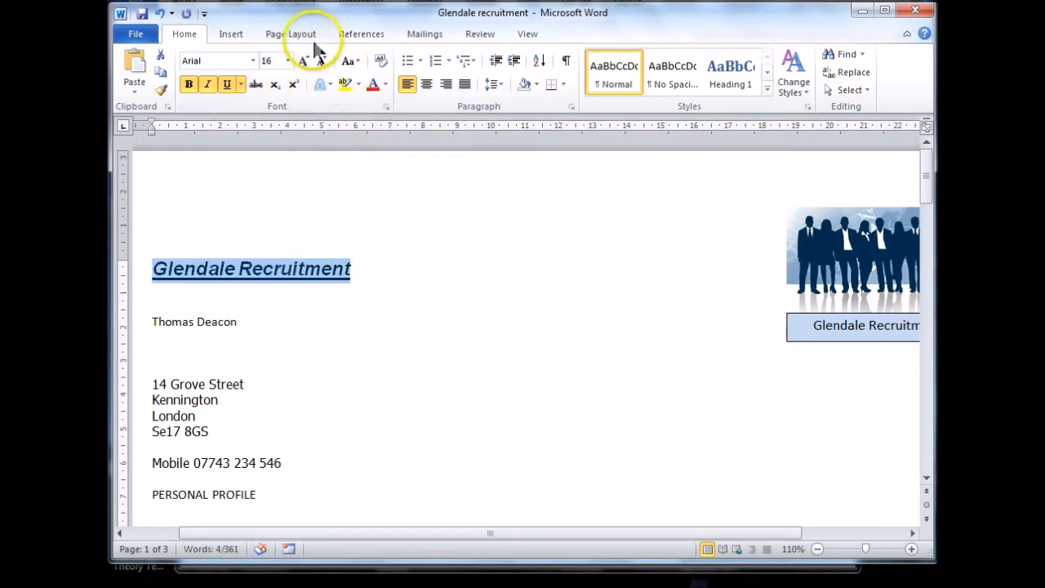
Colour the Glendale Recruitment line with a dark orange theme colour and save the document
{"action": "left_click", "coordinate": [385, 84]}
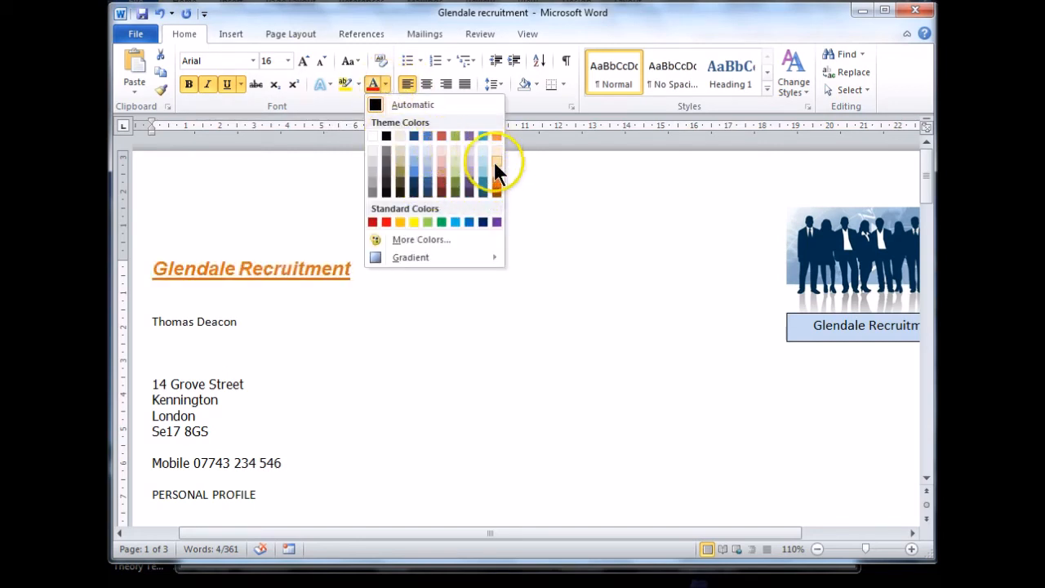
{"action": "left_click", "coordinate": [497, 185]}
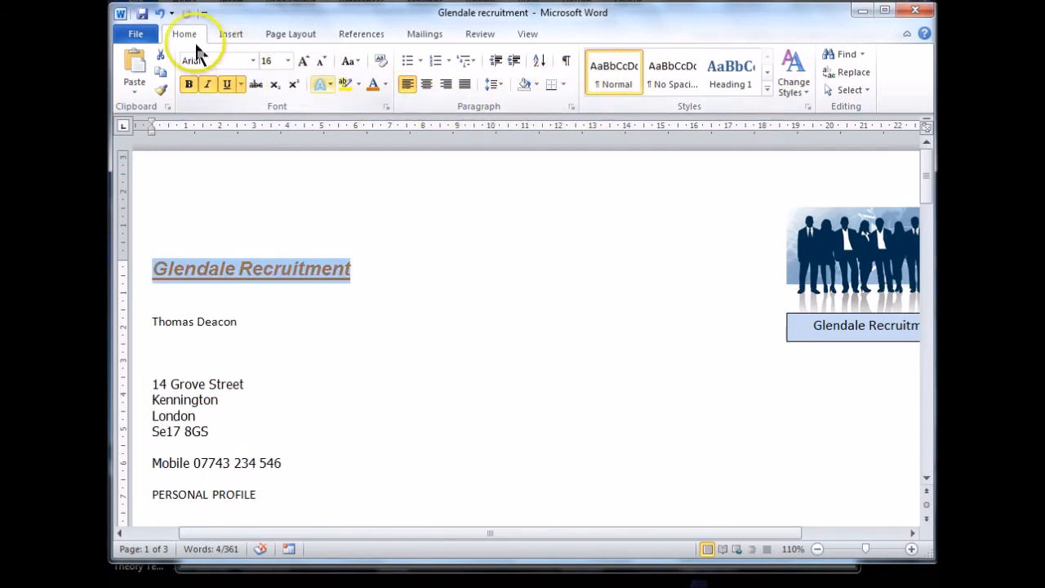
{"action": "left_click", "coordinate": [142, 15]}
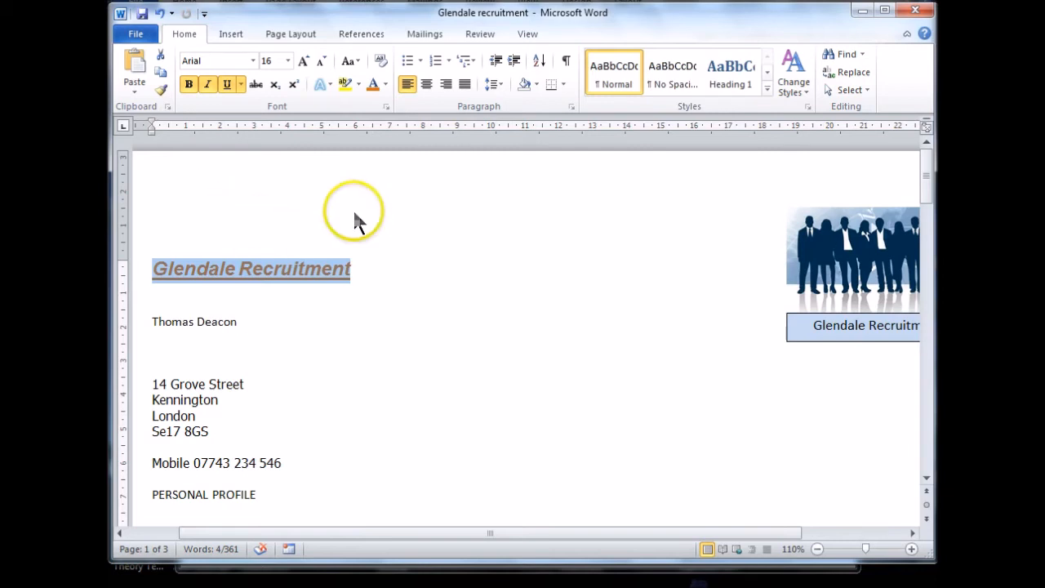
Try the No Spacing and Heading 1 styles on the Glendale Recruitment line, and apply the Normal style
{"action": "left_click", "coordinate": [732, 74]}
{"action": "left_click", "coordinate": [675, 70]}
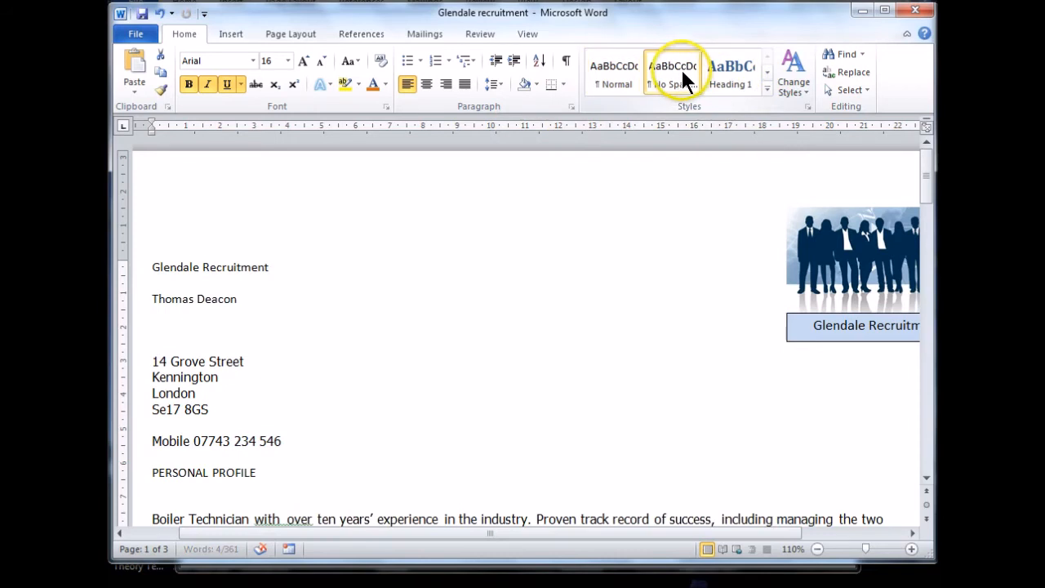
{"action": "left_click", "coordinate": [720, 68]}
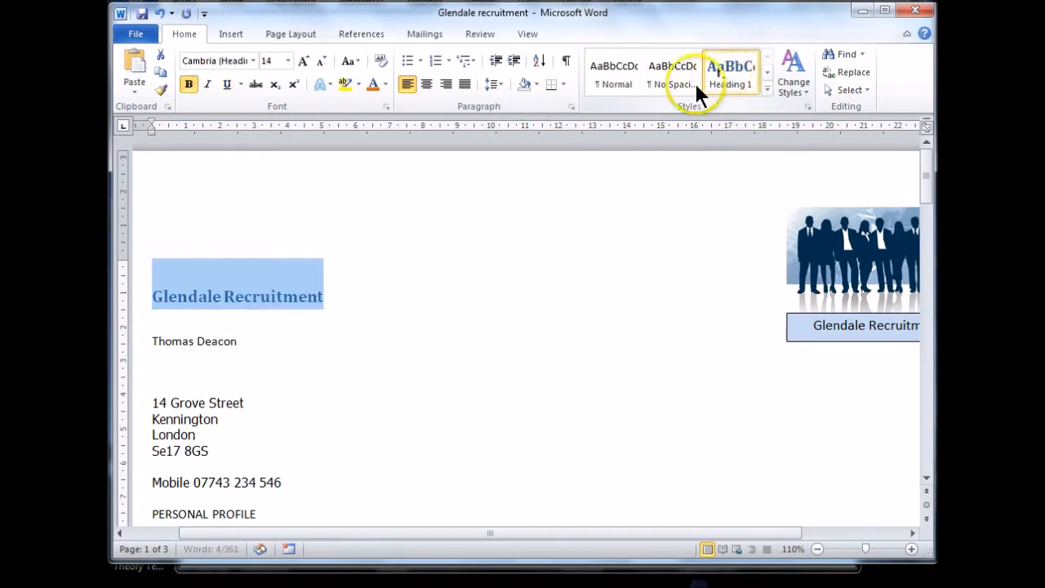
{"action": "left_click", "coordinate": [605, 71]}
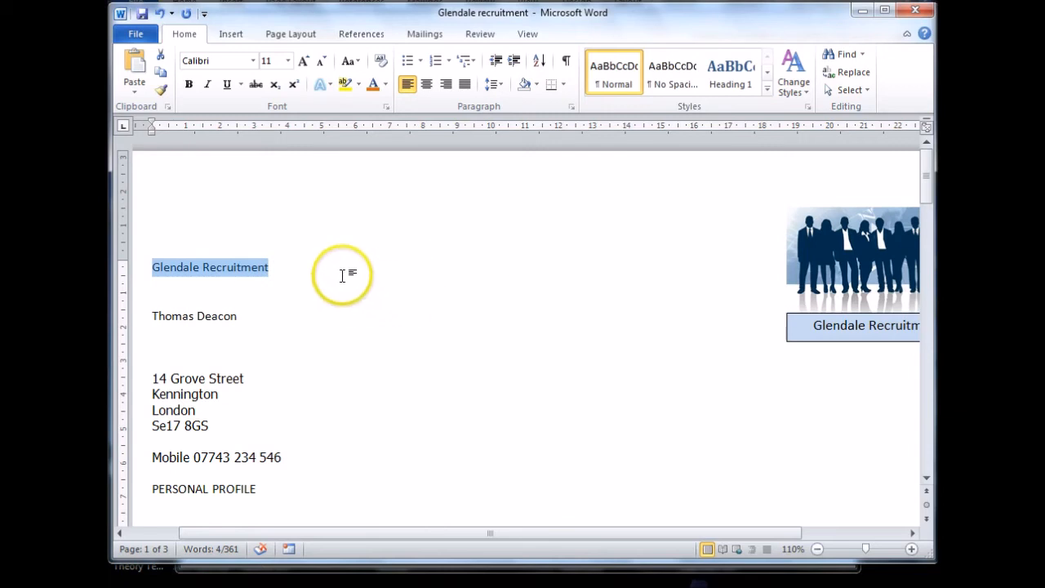
Reselect the Glendale Recruitment text and start a new style from its formatting, named Lively Yellow
{"action": "left_click", "coordinate": [303, 273]}
{"action": "left_click_drag", "start_coordinate": [147, 266], "coordinate": [273, 276]}
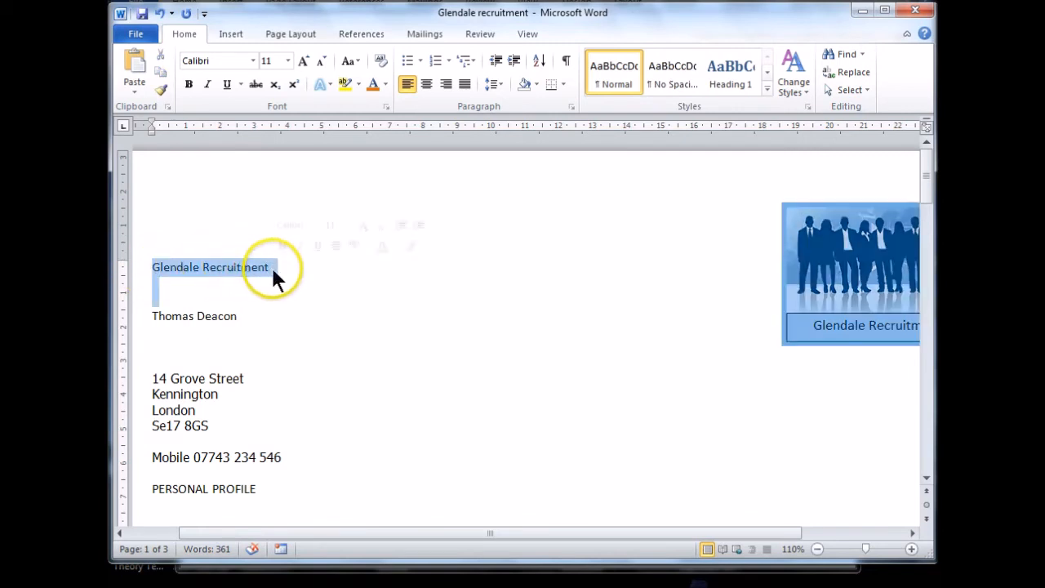
{"action": "left_click", "coordinate": [173, 272]}
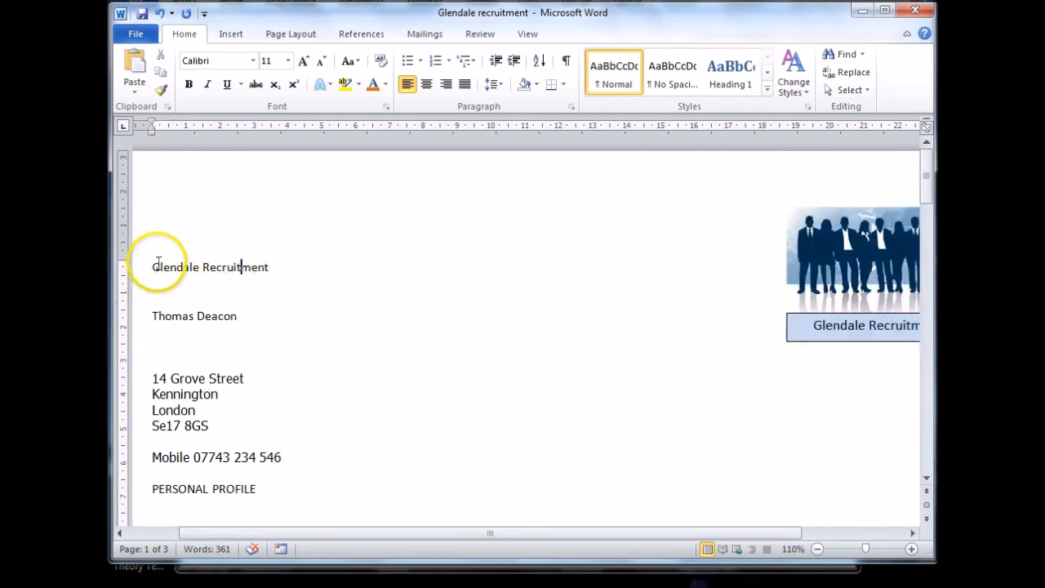
{"action": "left_click_drag", "start_coordinate": [153, 266], "coordinate": [270, 275]}
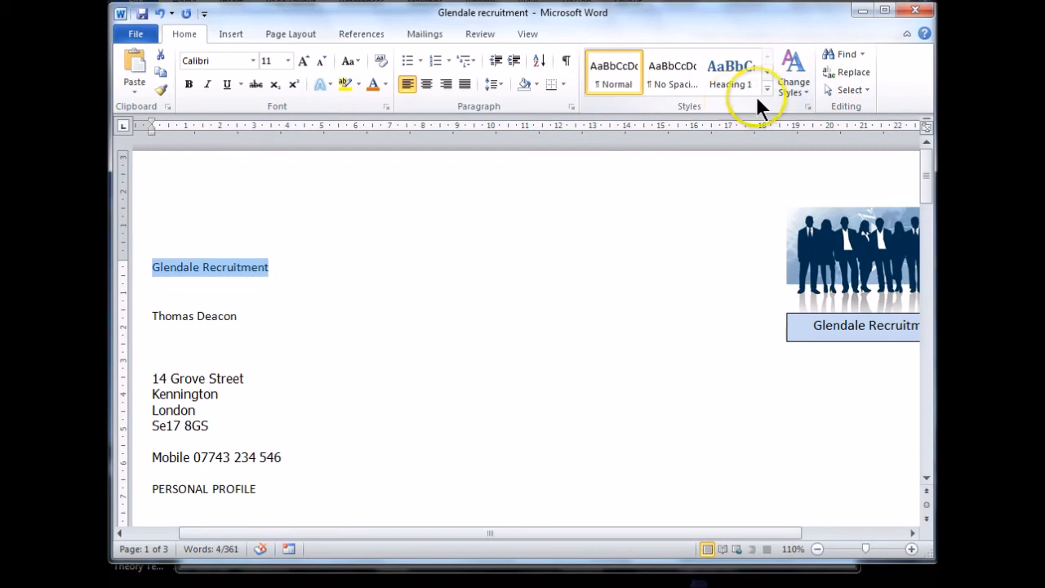
{"action": "left_click", "coordinate": [806, 108]}
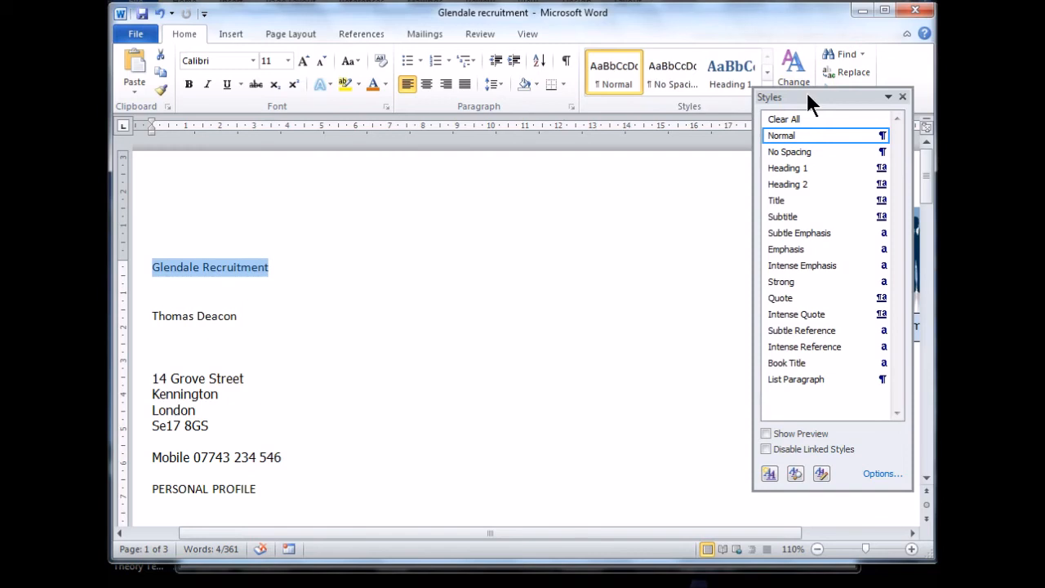
{"action": "left_click", "coordinate": [768, 476]}
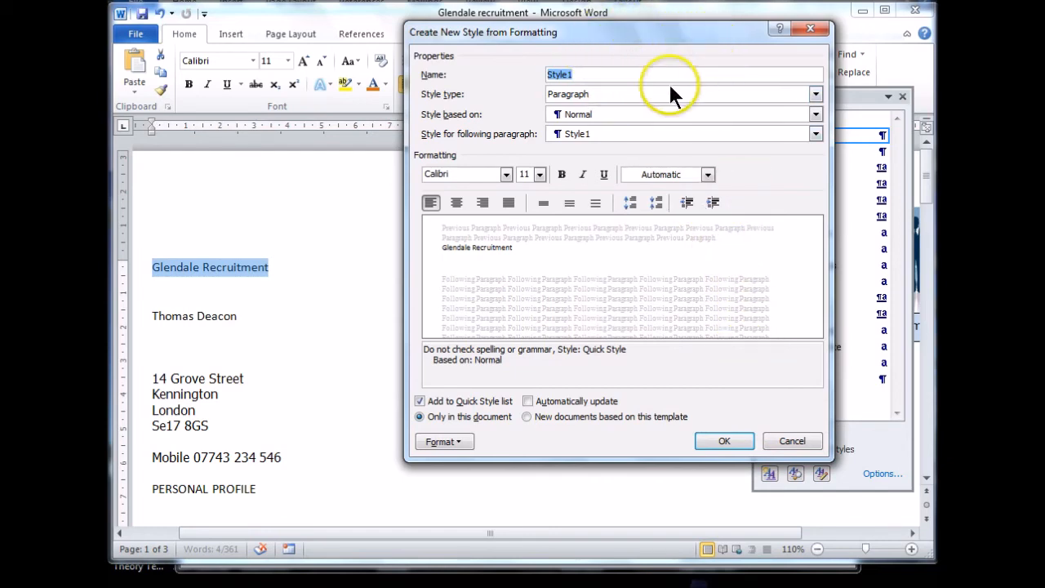
{"action": "left_click", "coordinate": [605, 75]}
{"action": "left_click_drag", "start_coordinate": [597, 77], "coordinate": [541, 84]}
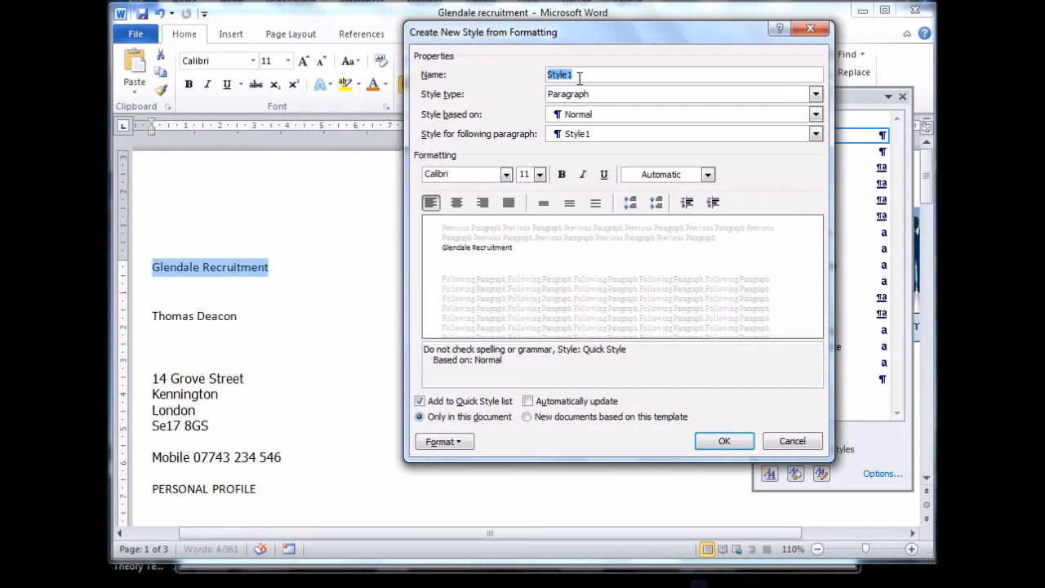
{"action": "type", "text": "Lively"}
{"action": "type", "text": "IYe"}
{"action": "type", "text": "llow"}
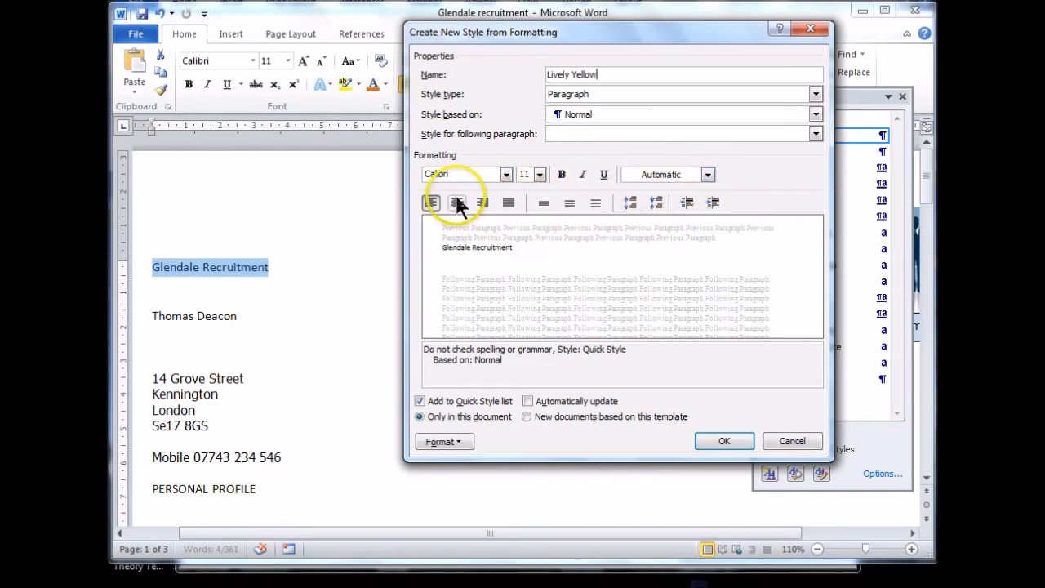
Set the font of the Lively Yellow style to Belfast Heavy SF
{"action": "left_click", "coordinate": [506, 175]}
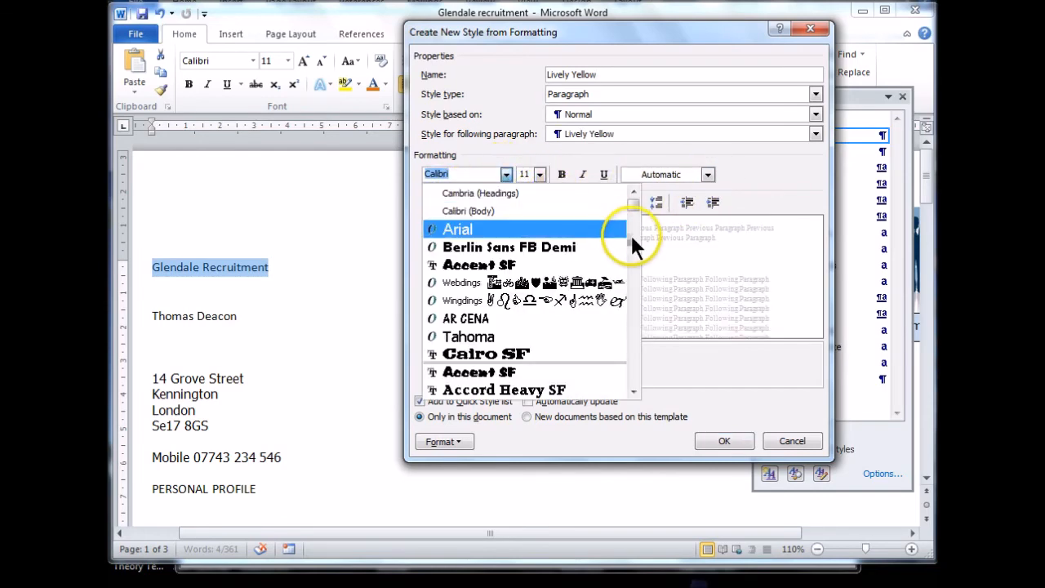
{"action": "left_click", "coordinate": [633, 392]}
{"action": "left_click", "coordinate": [633, 391]}
{"action": "left_click", "coordinate": [633, 391]}
{"action": "left_click", "coordinate": [633, 391]}
{"action": "left_click", "coordinate": [633, 391]}
{"action": "left_click", "coordinate": [633, 391]}
{"action": "left_click", "coordinate": [633, 392]}
{"action": "left_click", "coordinate": [633, 391]}
{"action": "left_click", "coordinate": [633, 391]}
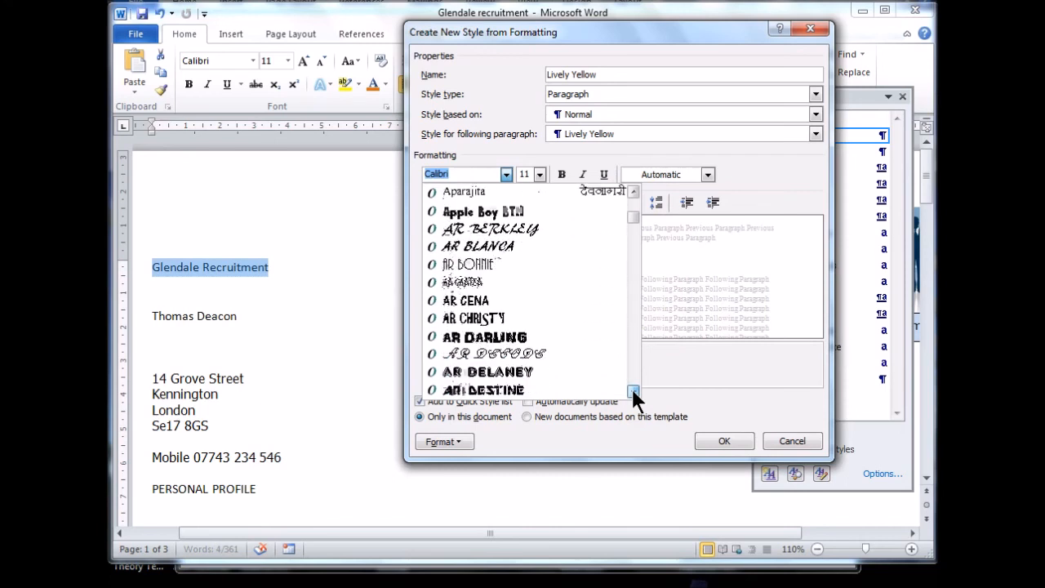
{"action": "left_click", "coordinate": [633, 391]}
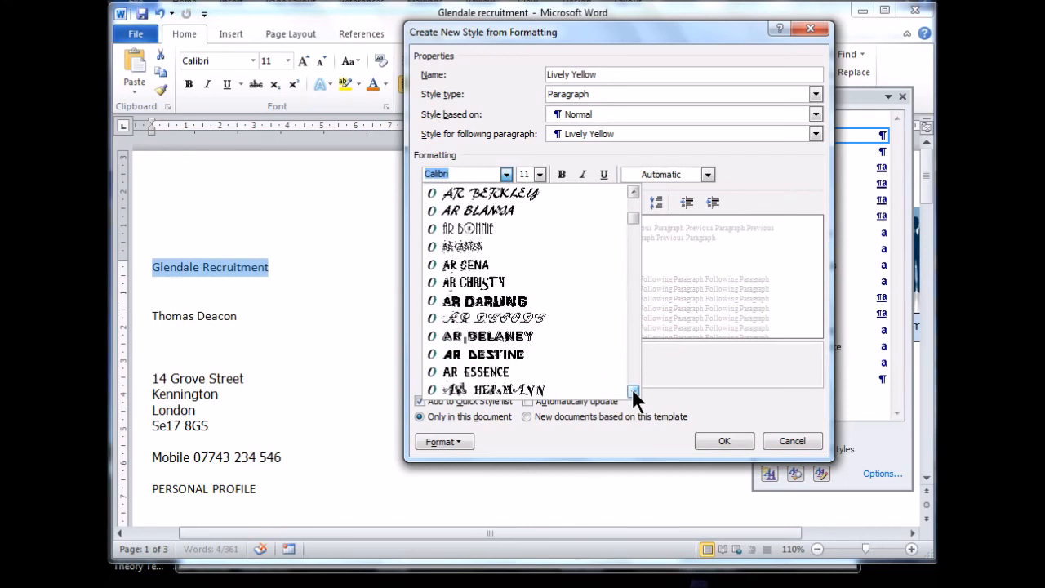
{"action": "left_click", "coordinate": [633, 391]}
{"action": "left_click", "coordinate": [633, 391]}
{"action": "left_click", "coordinate": [633, 392]}
{"action": "left_click", "coordinate": [633, 392]}
{"action": "left_click", "coordinate": [633, 391]}
{"action": "left_click", "coordinate": [633, 391]}
{"action": "left_click", "coordinate": [633, 391]}
{"action": "left_click", "coordinate": [633, 391]}
{"action": "left_click", "coordinate": [633, 392]}
{"action": "left_click", "coordinate": [633, 392]}
{"action": "left_click", "coordinate": [633, 392]}
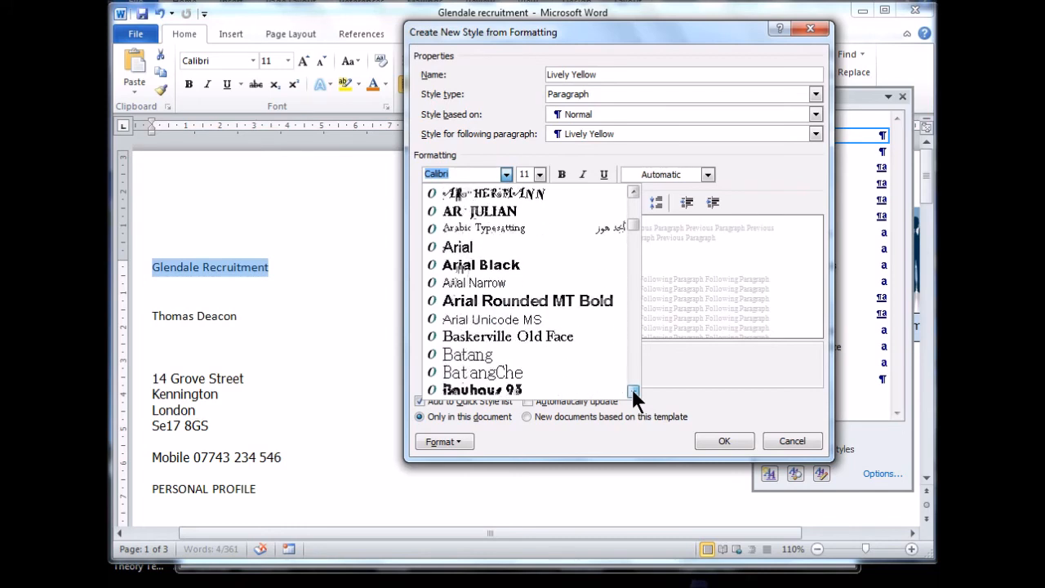
{"action": "left_click", "coordinate": [633, 391]}
{"action": "left_click", "coordinate": [633, 391]}
{"action": "left_click", "coordinate": [633, 391]}
{"action": "left_click", "coordinate": [633, 392]}
{"action": "left_click", "coordinate": [633, 392]}
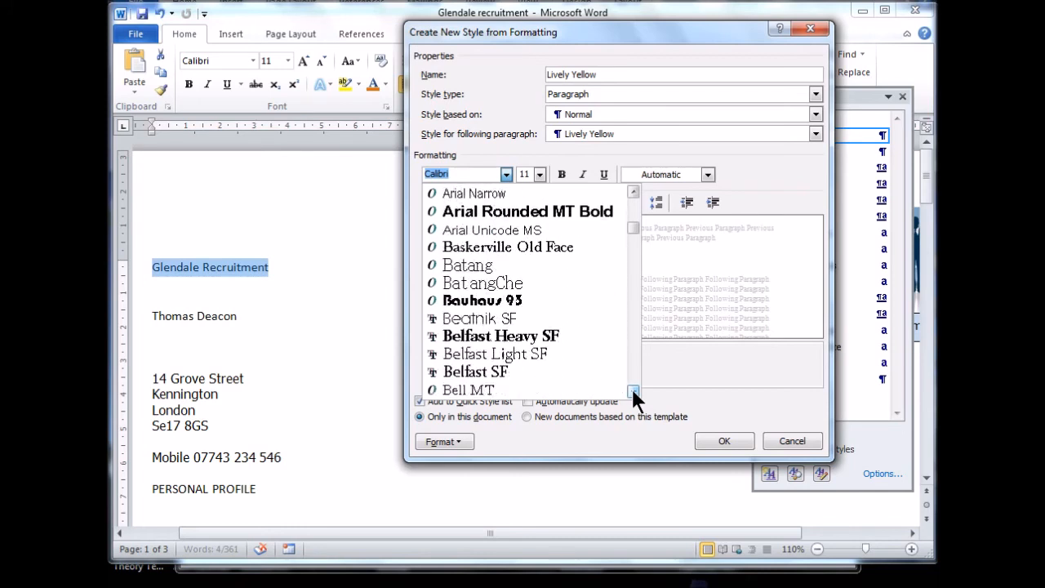
{"action": "left_click", "coordinate": [522, 337]}
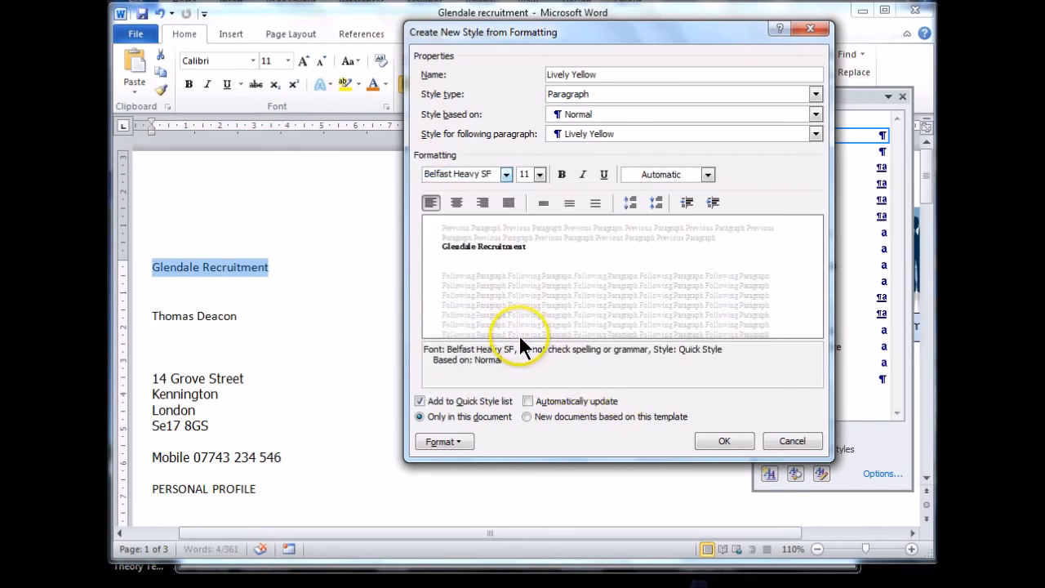
Give the Lively Yellow style a font size of 16, bold type and the standard orange font colour
{"action": "left_click", "coordinate": [539, 175]}
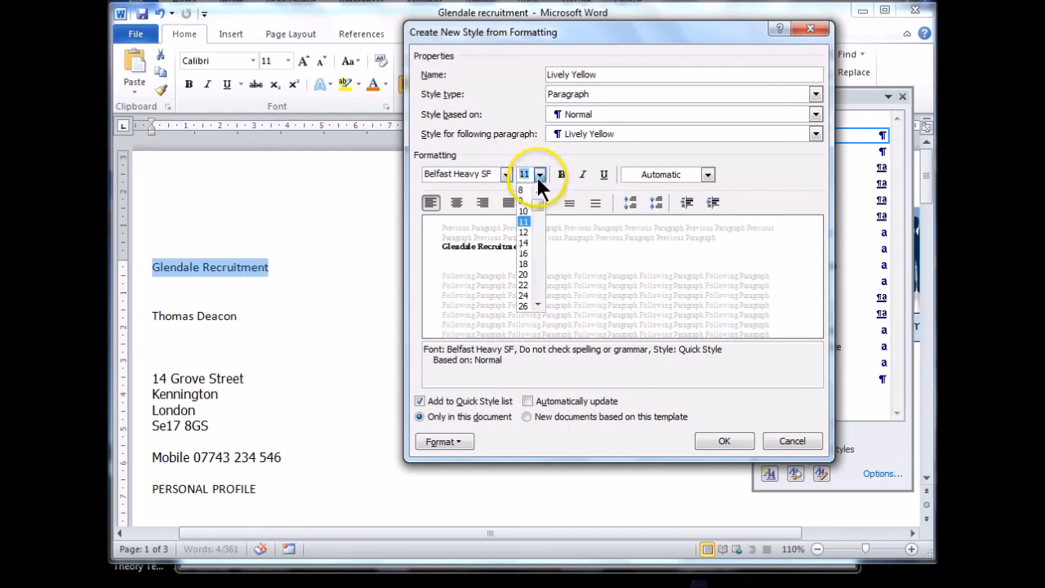
{"action": "left_click", "coordinate": [525, 255]}
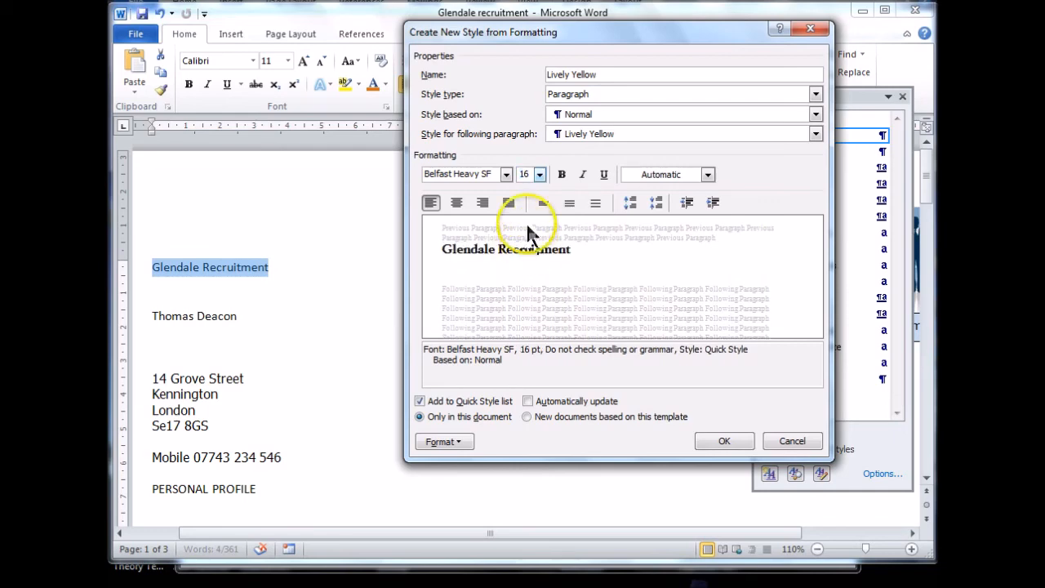
{"action": "left_click", "coordinate": [561, 175]}
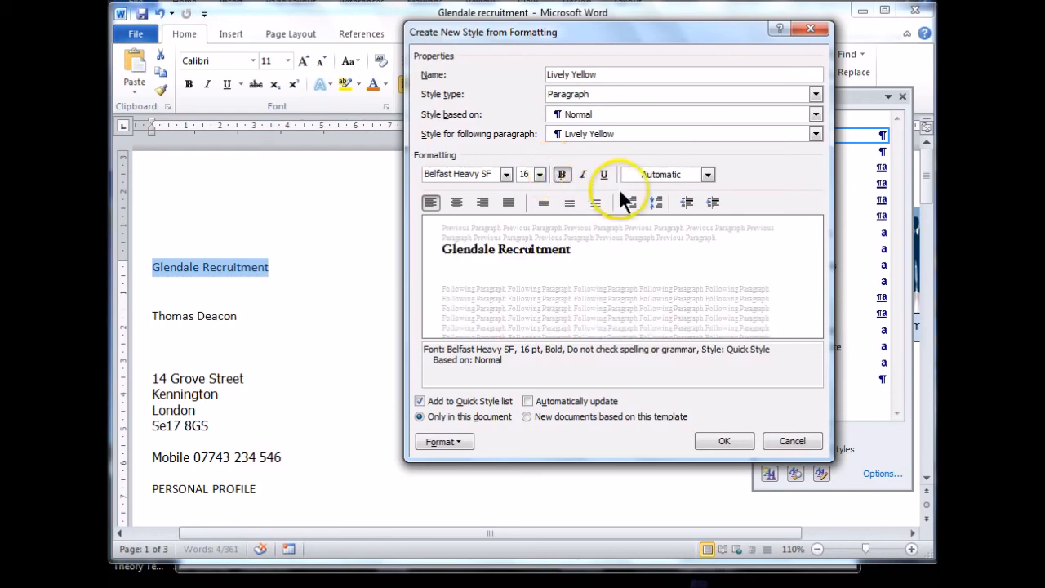
{"action": "left_click", "coordinate": [707, 174]}
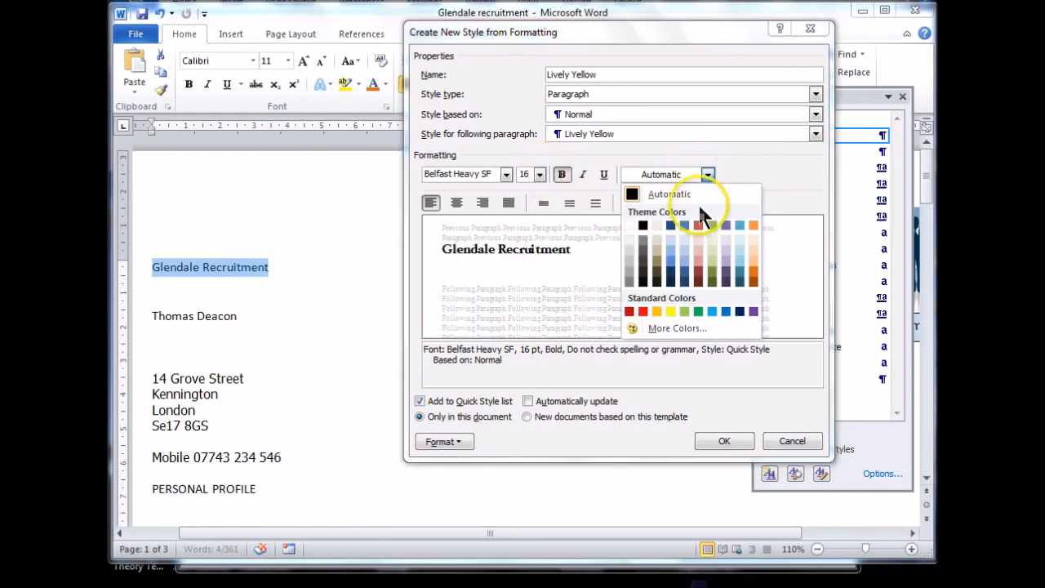
{"action": "left_click", "coordinate": [656, 311]}
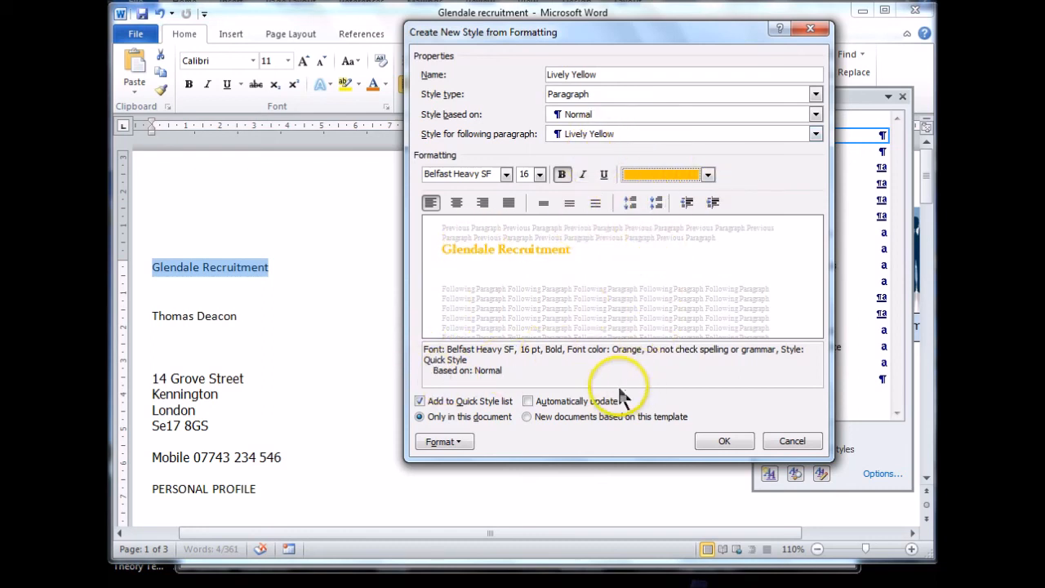
Make the Lively Yellow style available to new documents based on this template, finish creating it, and close the styles list
{"action": "left_click", "coordinate": [527, 416]}
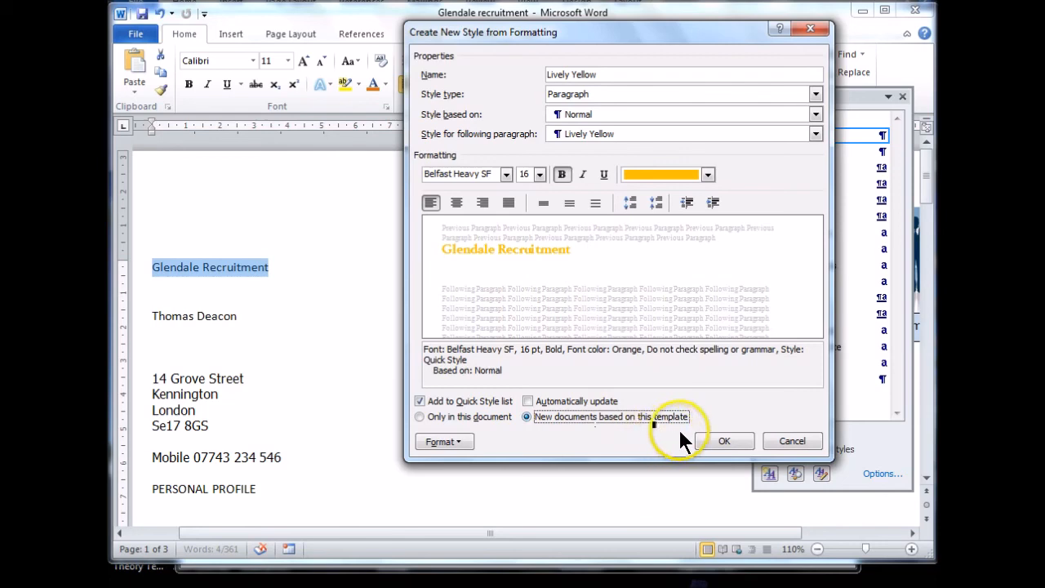
{"action": "left_click", "coordinate": [712, 438]}
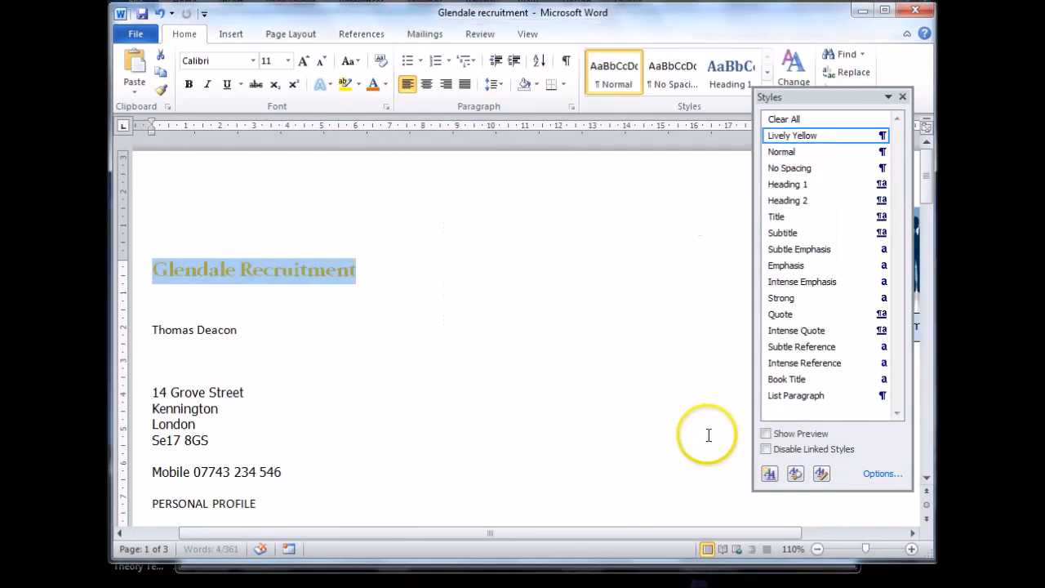
{"action": "left_click", "coordinate": [902, 97]}
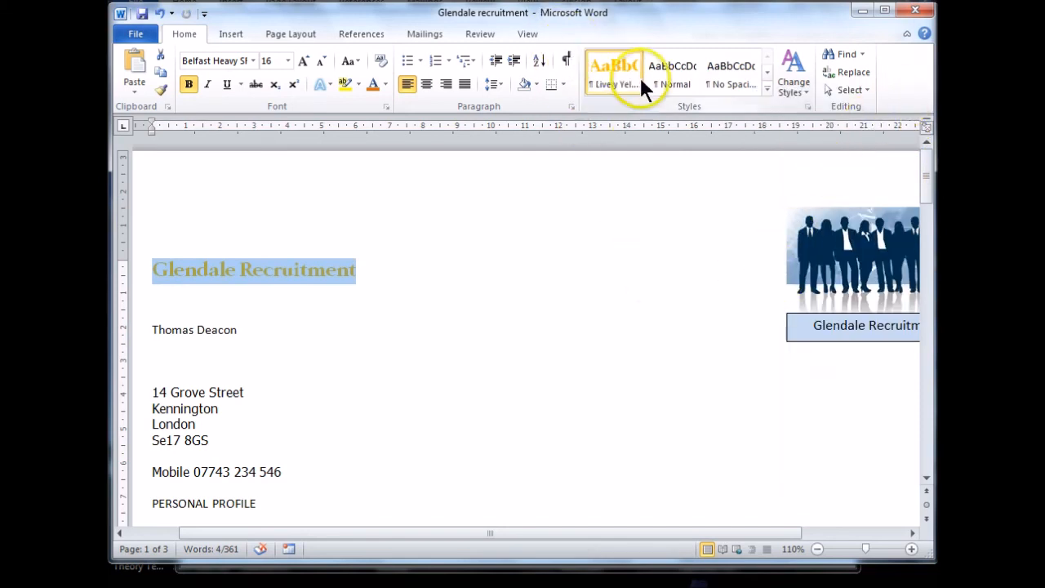
Apply the Lively Yellow style to the Glendale Recruitment text and deselect the text
{"action": "left_click", "coordinate": [618, 90]}
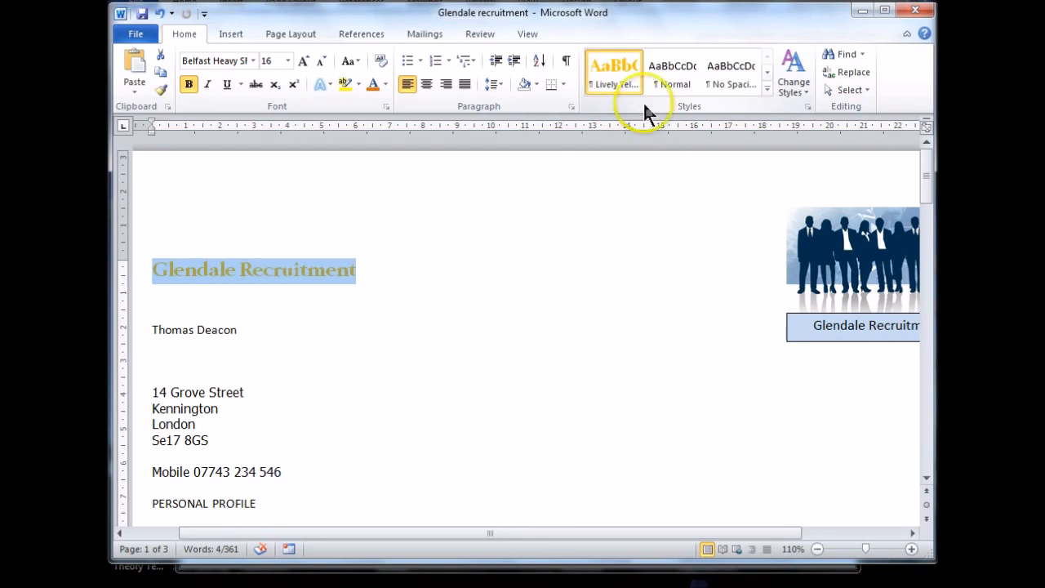
{"action": "left_click", "coordinate": [414, 272]}
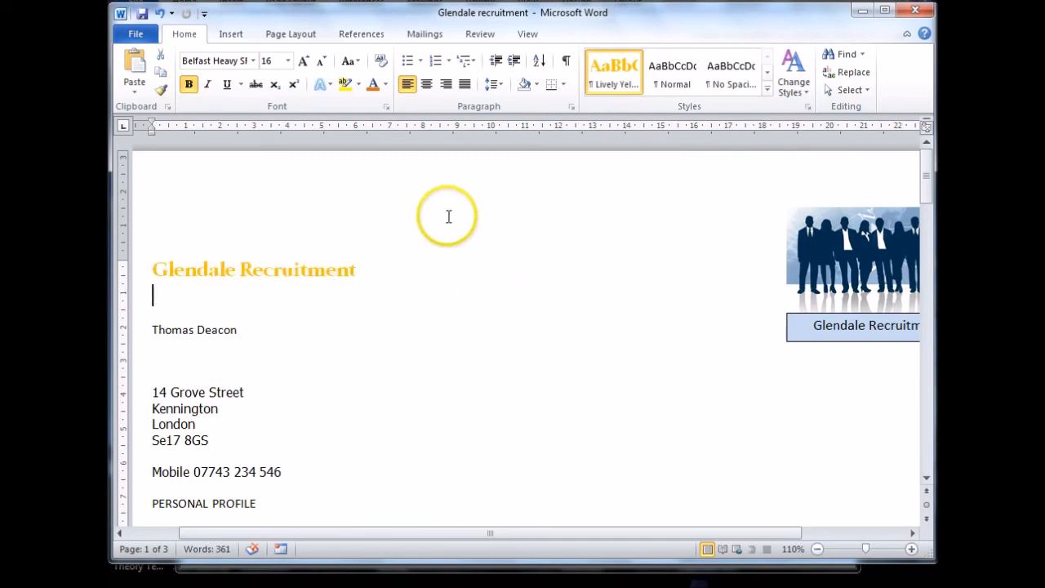
{"action": "scroll", "coordinate": [493, 191], "scroll_direction": "down", "scroll_amount": 3}
{"action": "scroll", "coordinate": [494, 196], "scroll_direction": "up", "scroll_amount": 1}
{"action": "scroll", "coordinate": [494, 197], "scroll_direction": "up", "scroll_amount": 2}
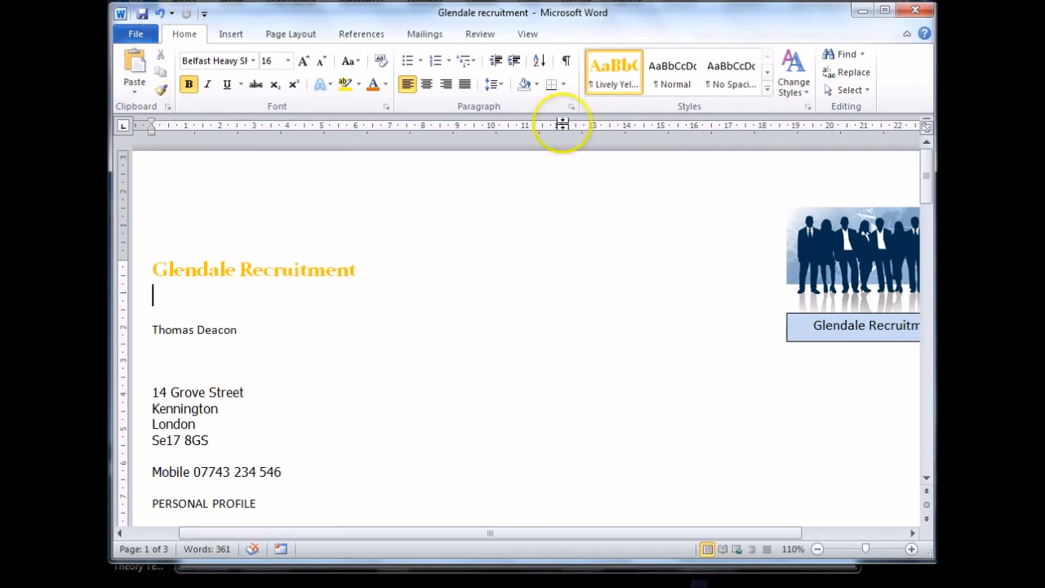
{"action": "left_click", "coordinate": [611, 89]}
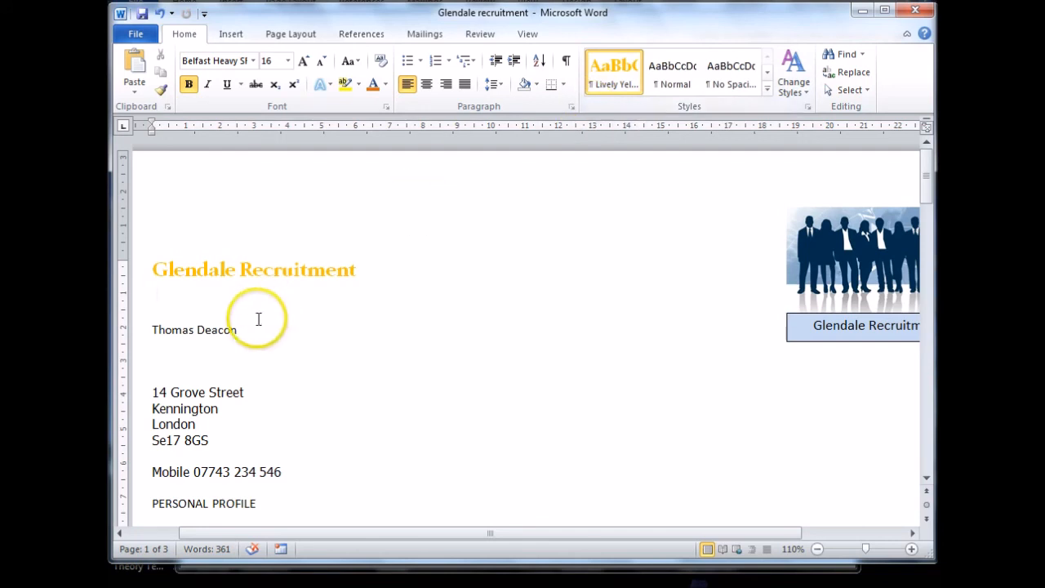
Modify the Lively Yellow style to use a darker tan Background 2 theme colour for its font
{"action": "left_click", "coordinate": [245, 389]}
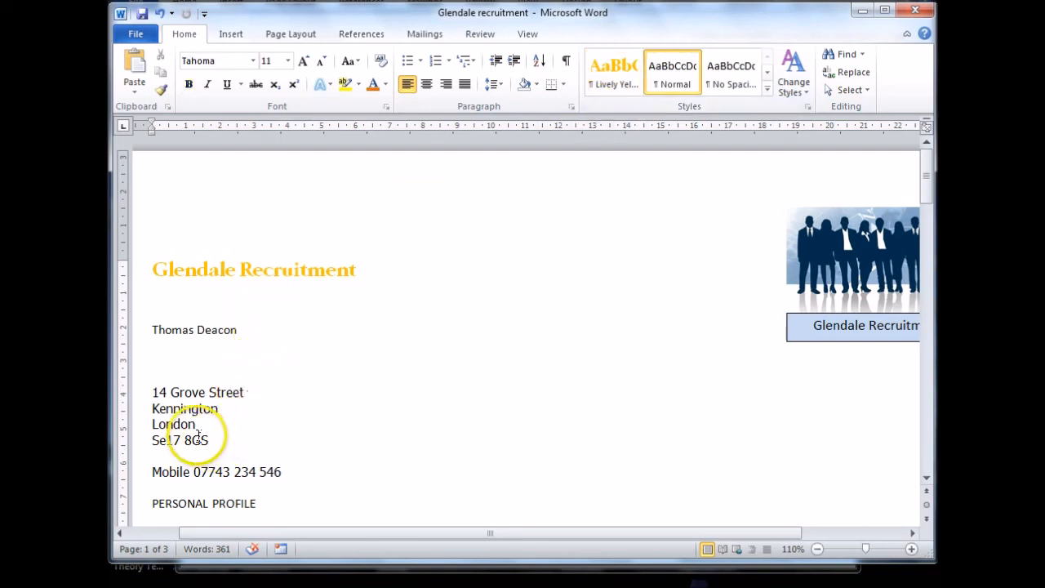
{"action": "left_click", "coordinate": [219, 393]}
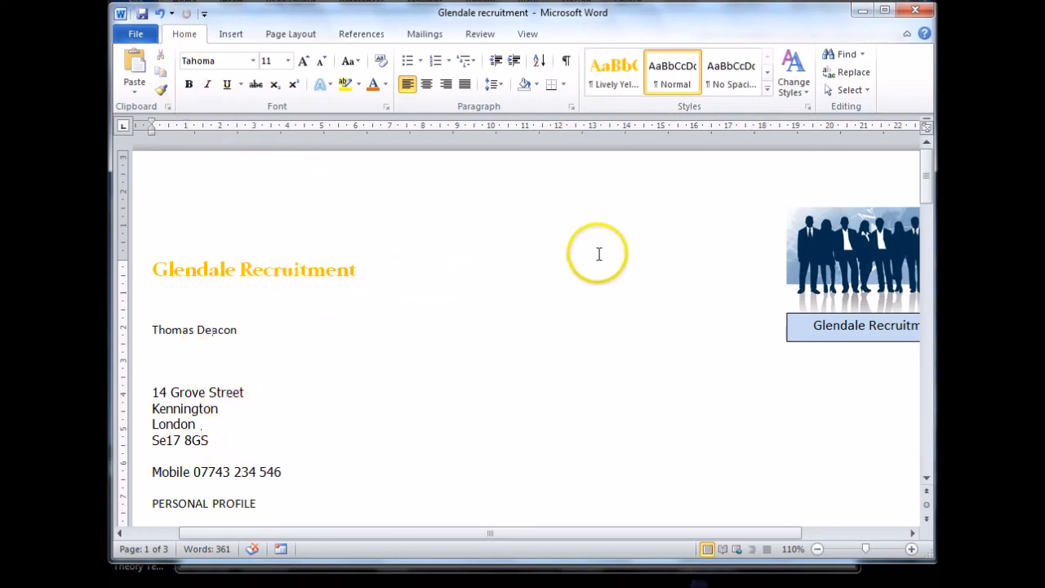
{"action": "right_click", "coordinate": [612, 73]}
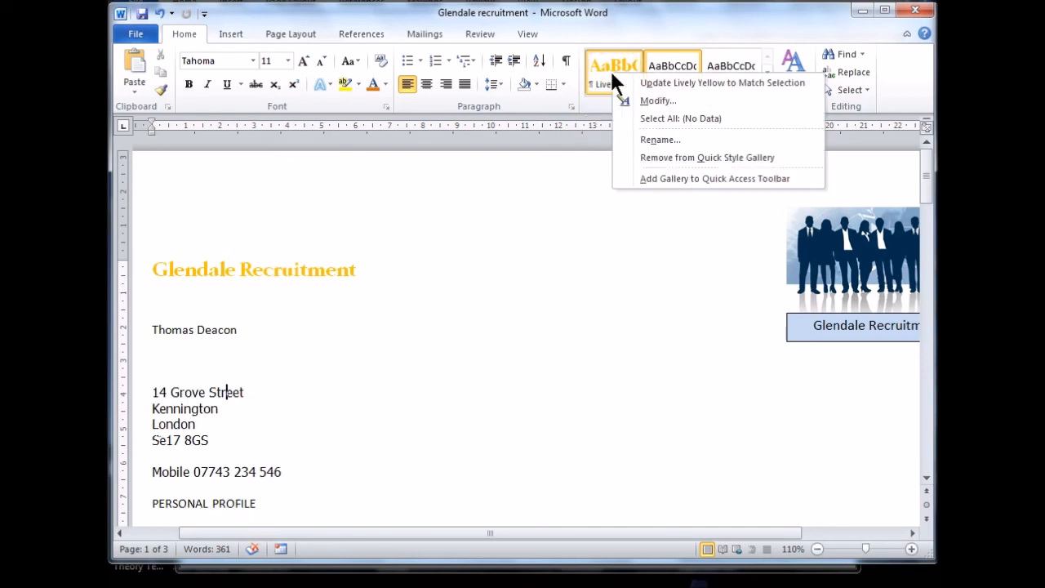
{"action": "left_click", "coordinate": [645, 100]}
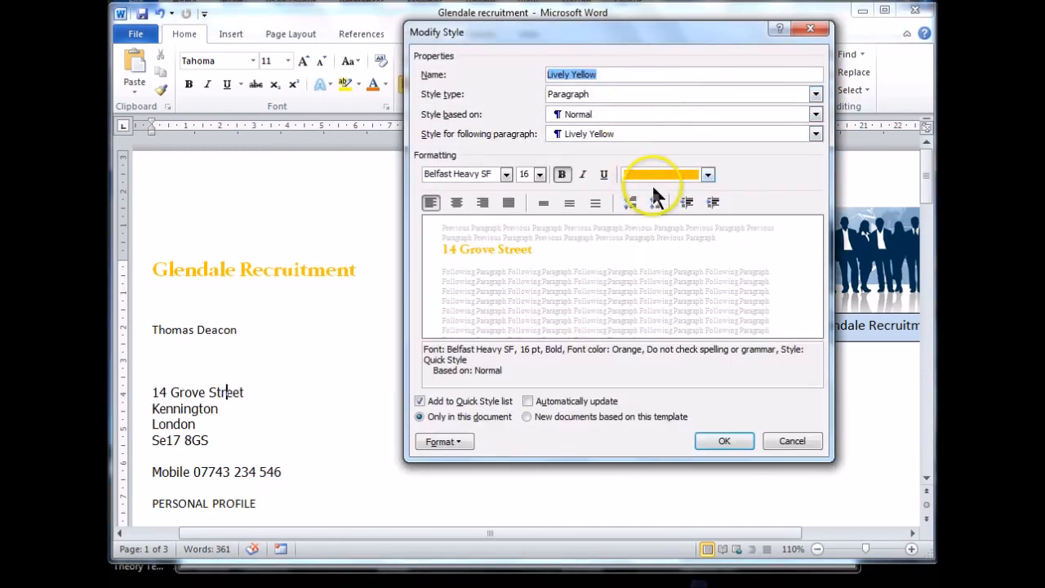
{"action": "left_click", "coordinate": [708, 176]}
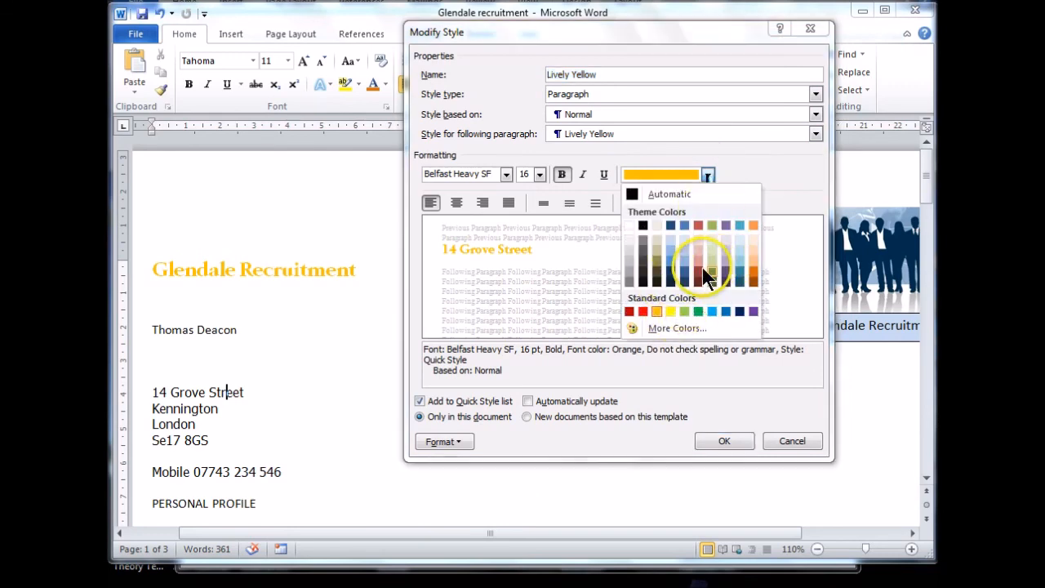
{"action": "left_click", "coordinate": [657, 263]}
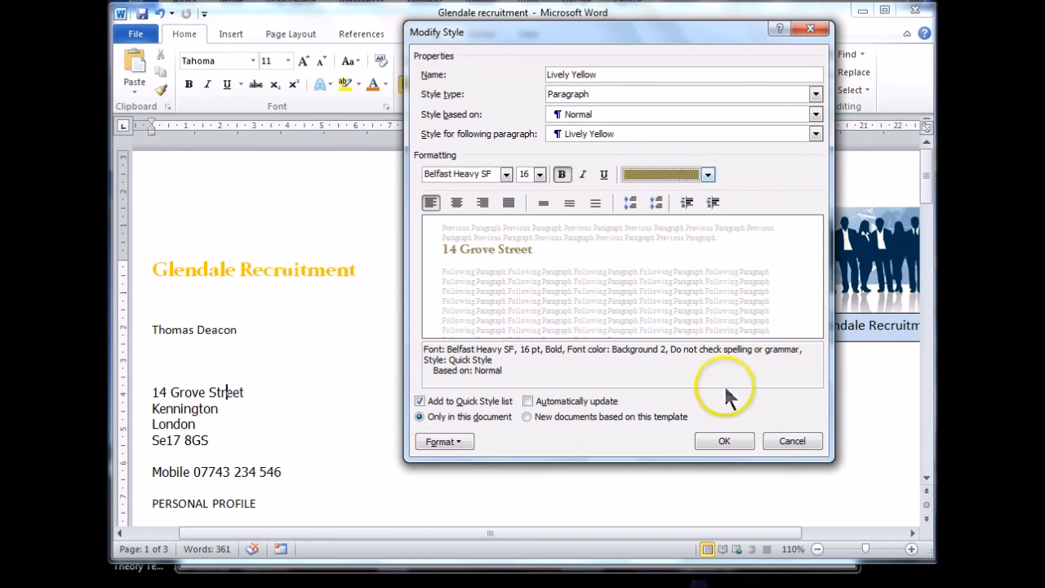
{"action": "left_click", "coordinate": [726, 441]}
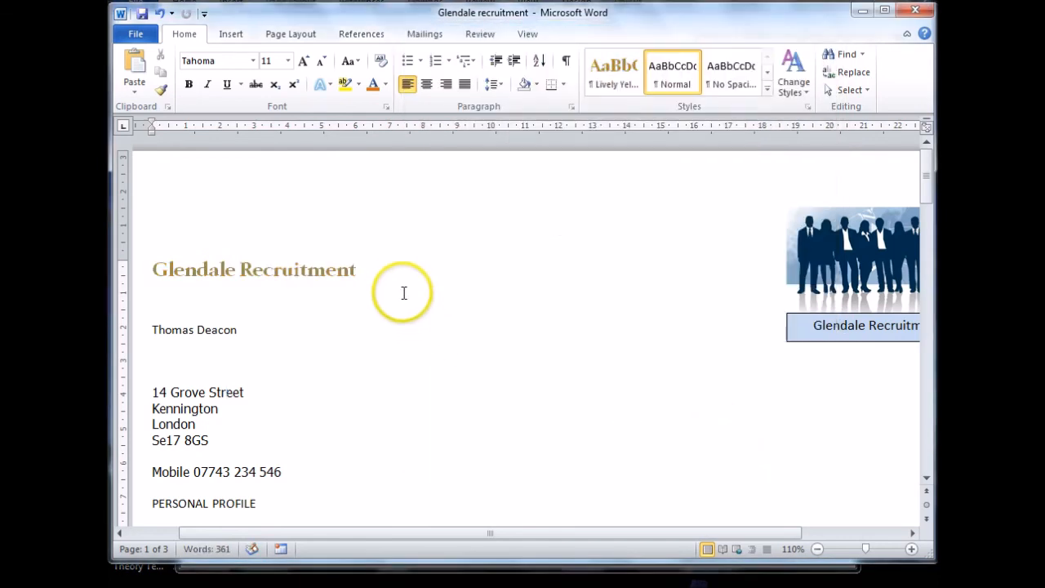
Select the Glendale Recruitment text, reapply the modified Lively Yellow style, and deselect the text
{"action": "left_click_drag", "start_coordinate": [359, 272], "coordinate": [133, 277]}
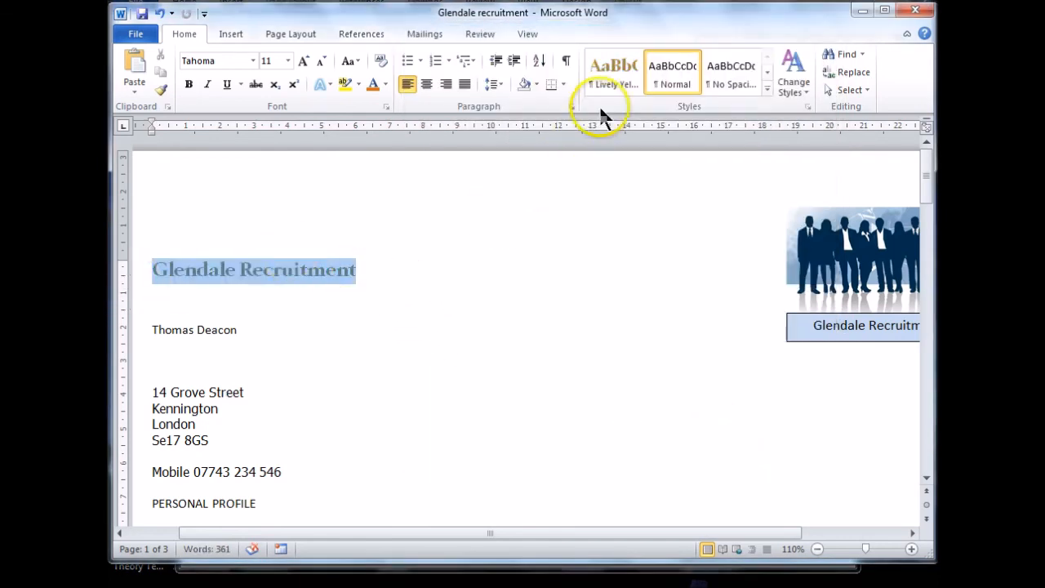
{"action": "left_click", "coordinate": [612, 75]}
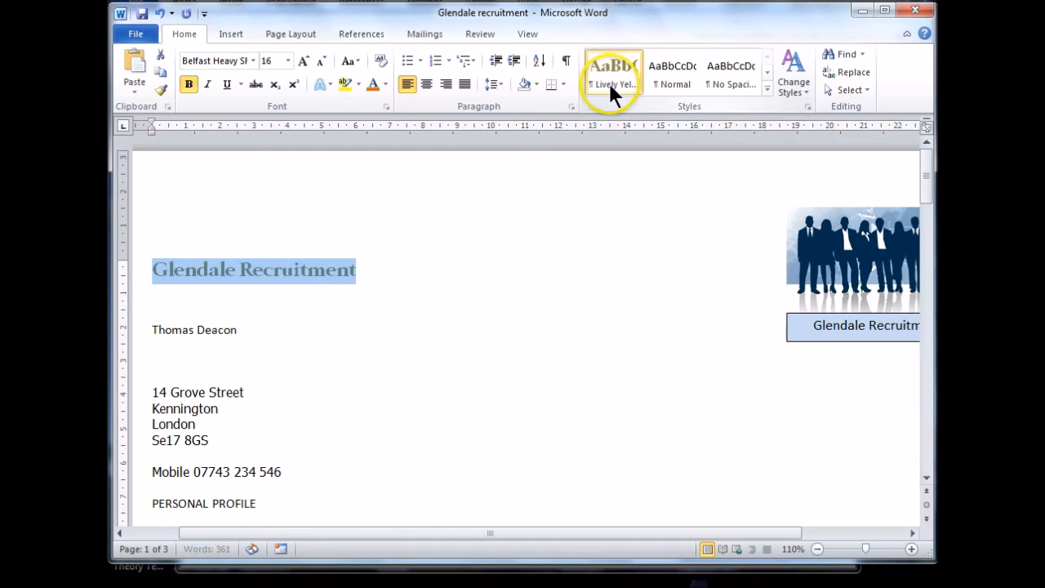
{"action": "left_click", "coordinate": [379, 276]}
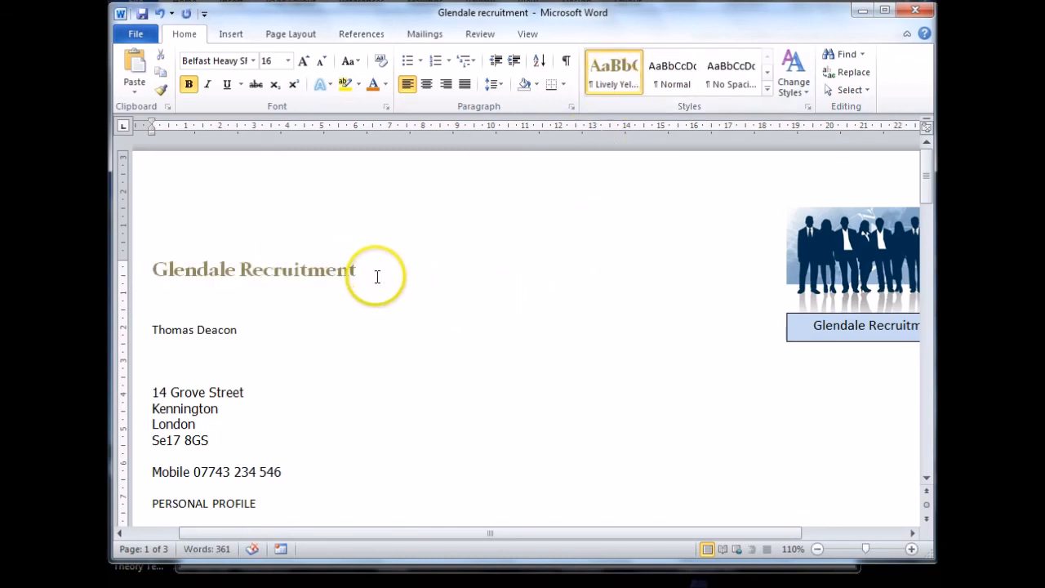